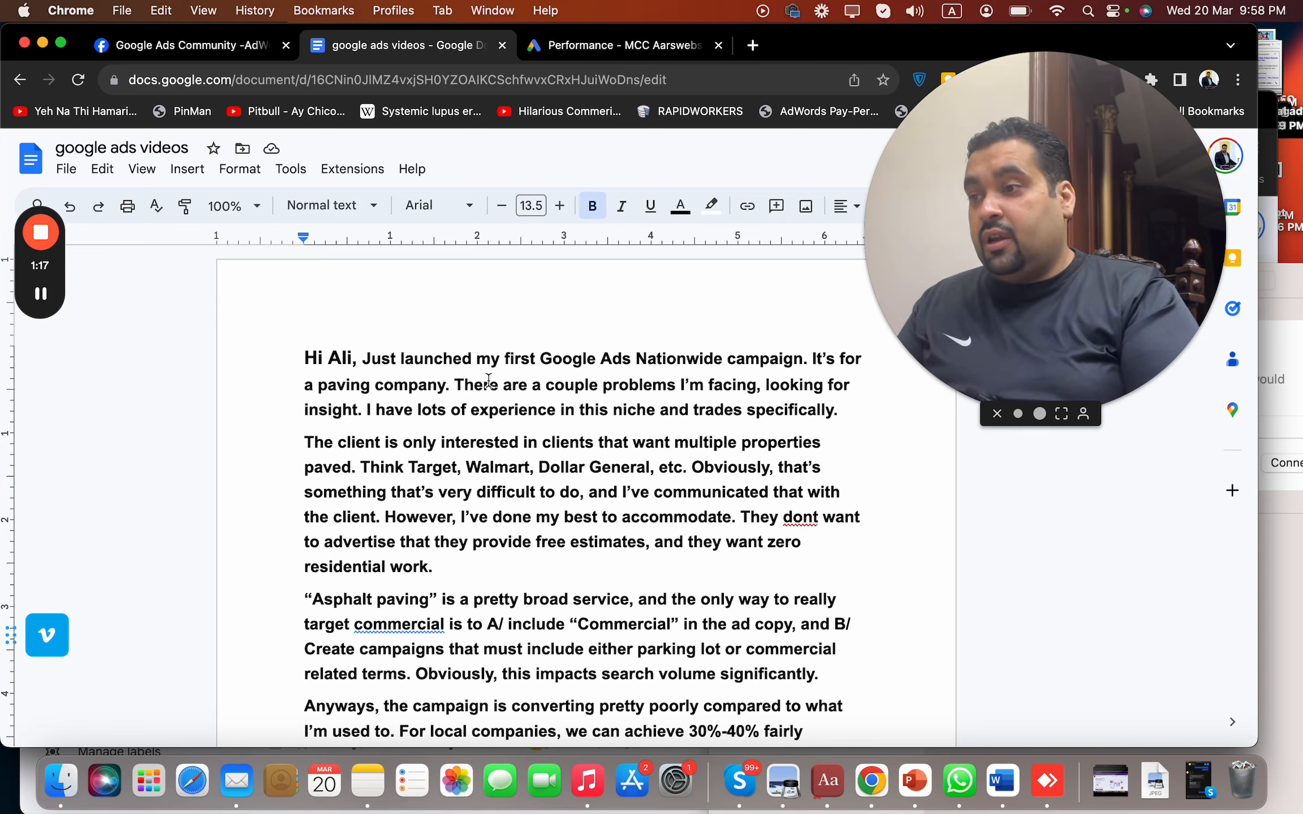
Read the nationwide paving campaign question from the greeting through the paragraph on the low conversion rate and long form.
left_click(399, 624)
key("Down")
key("Down")
key("Down")
key("Down")
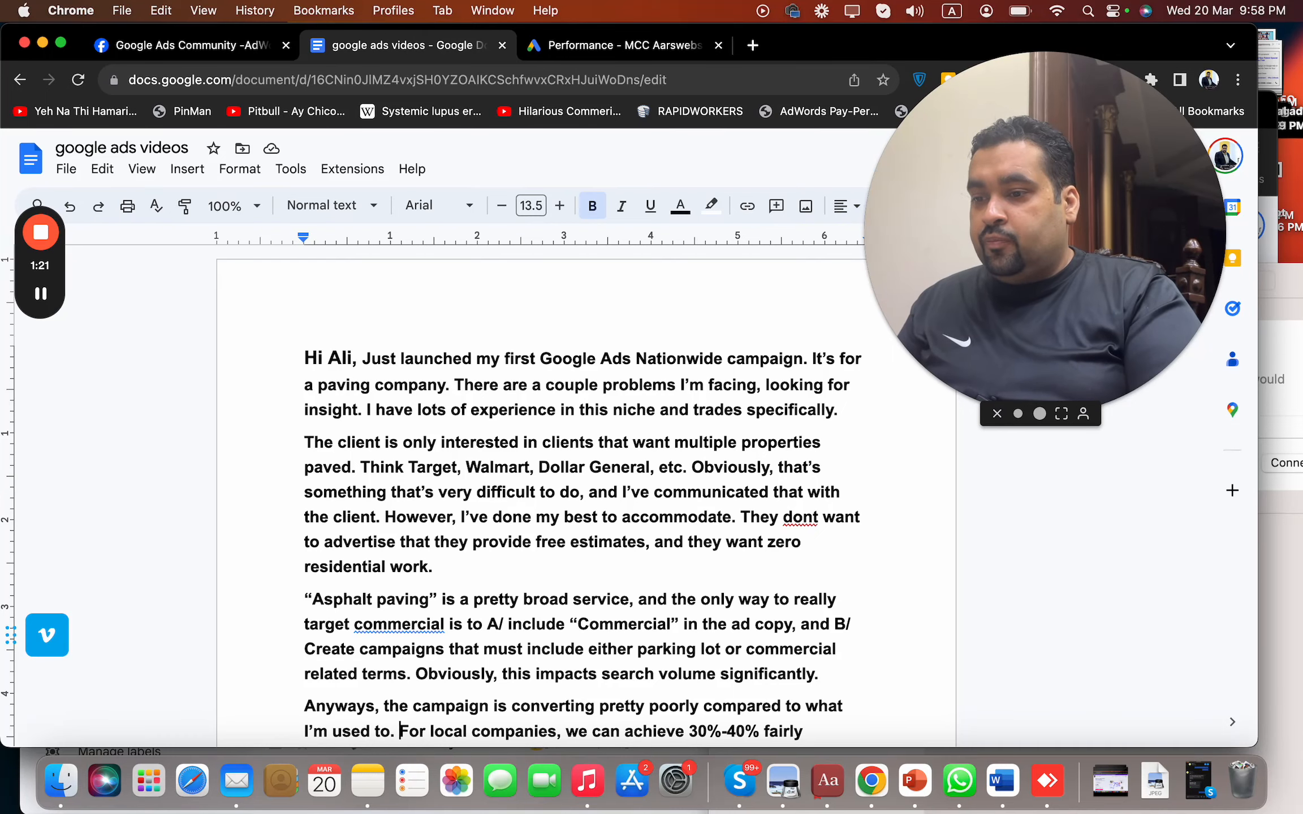
key("Down")
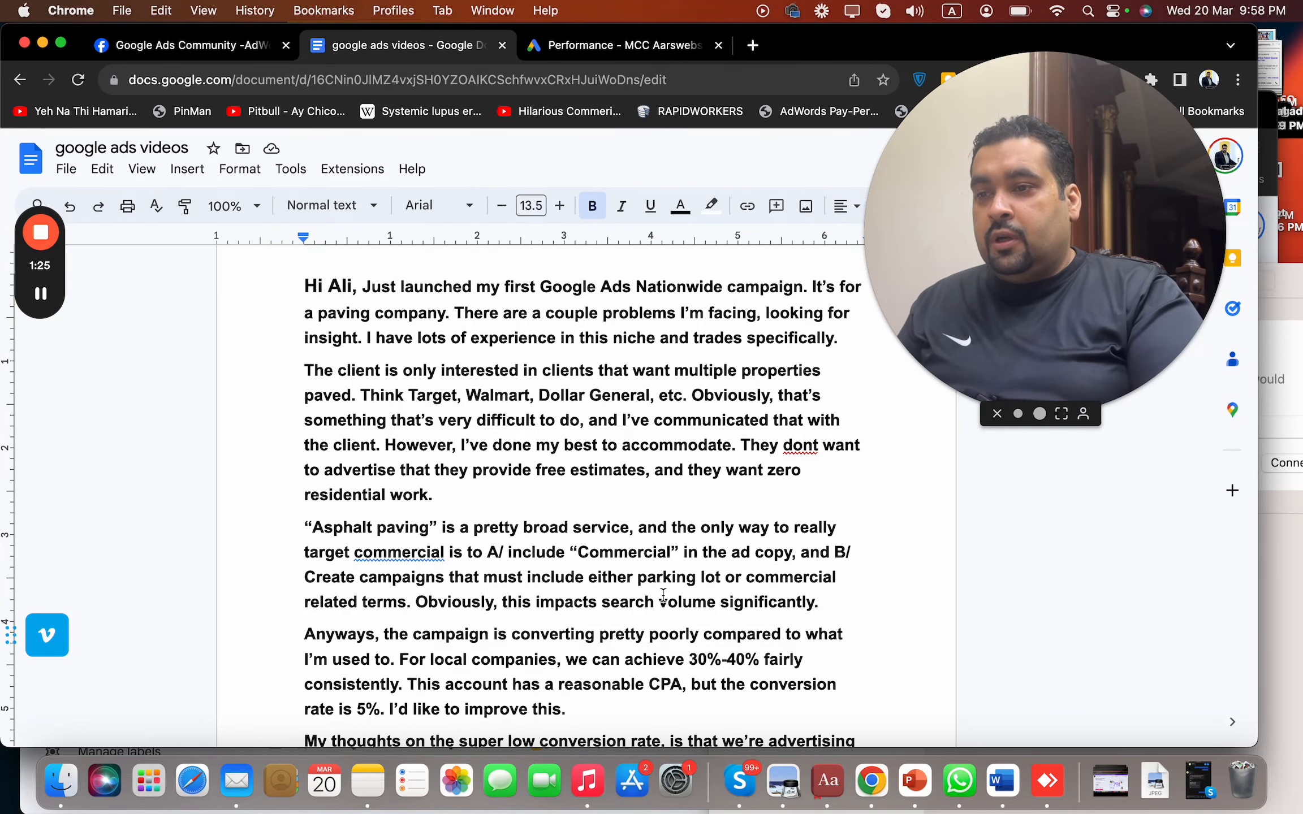
left_click(41, 294)
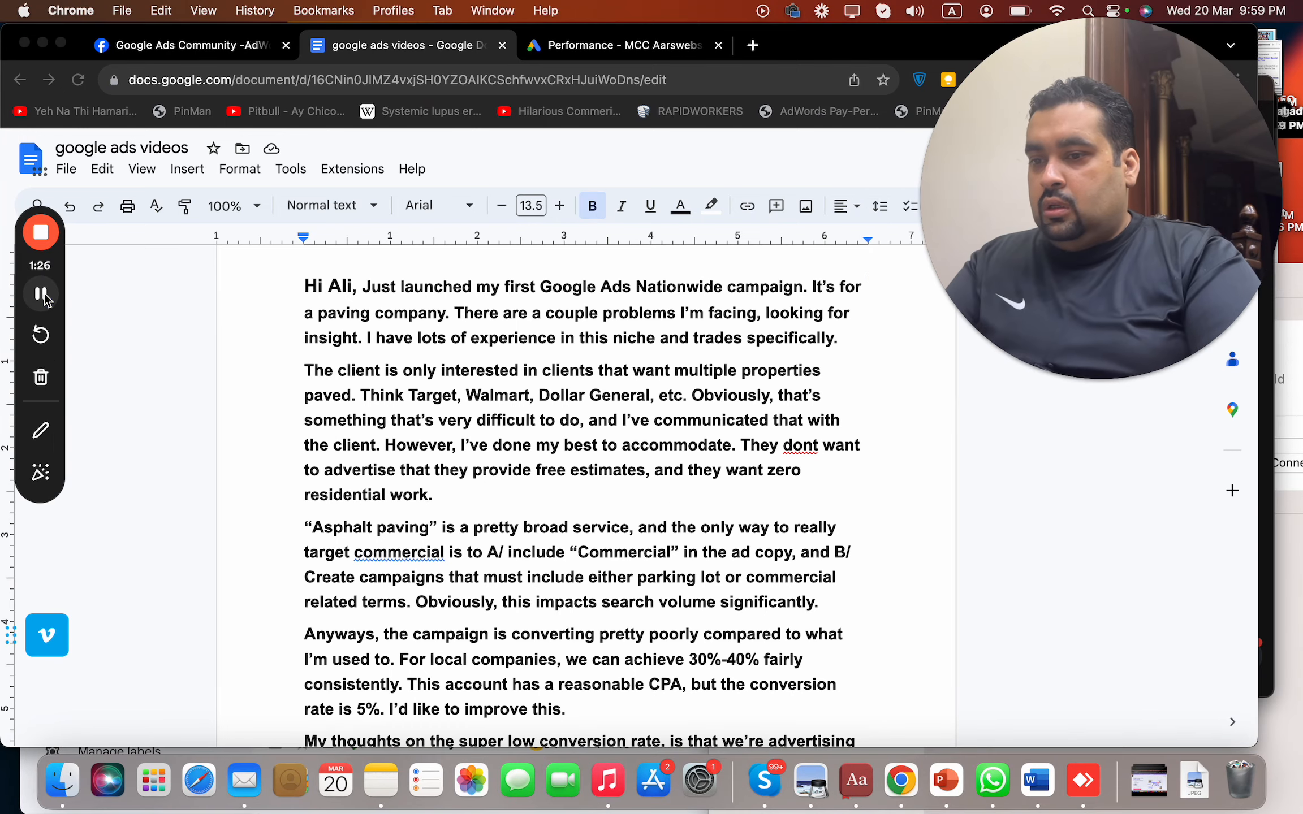
left_click(617, 658)
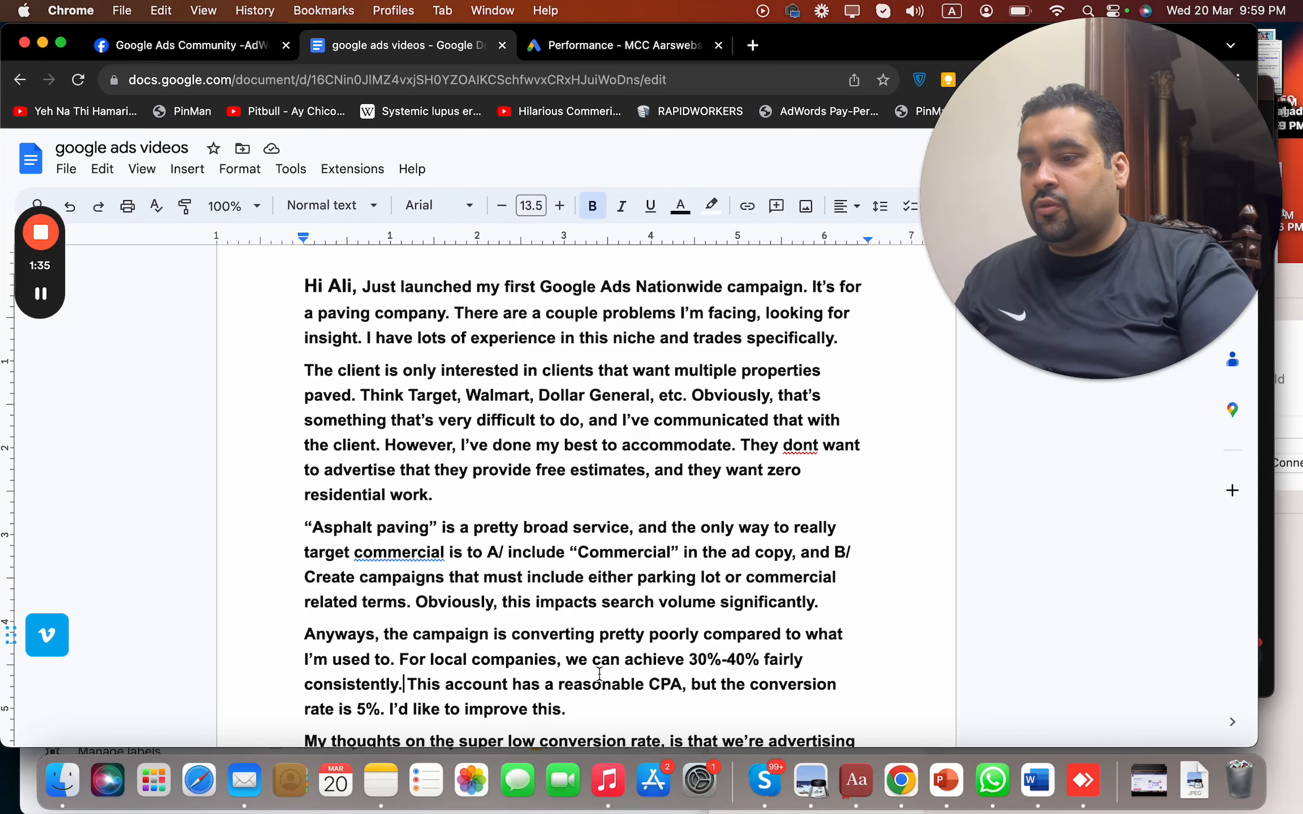
scroll(599, 673, "down", 2)
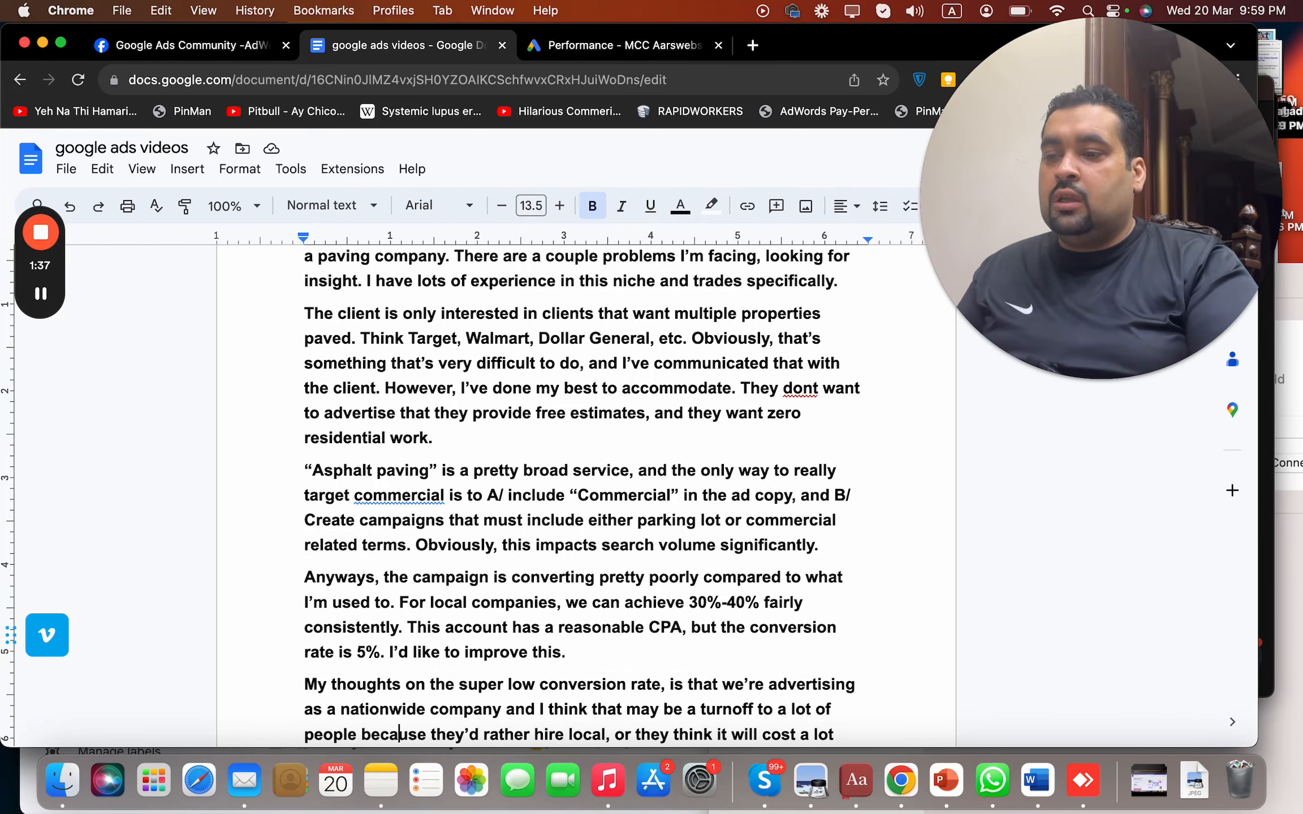
scroll(406, 684, "down", 3)
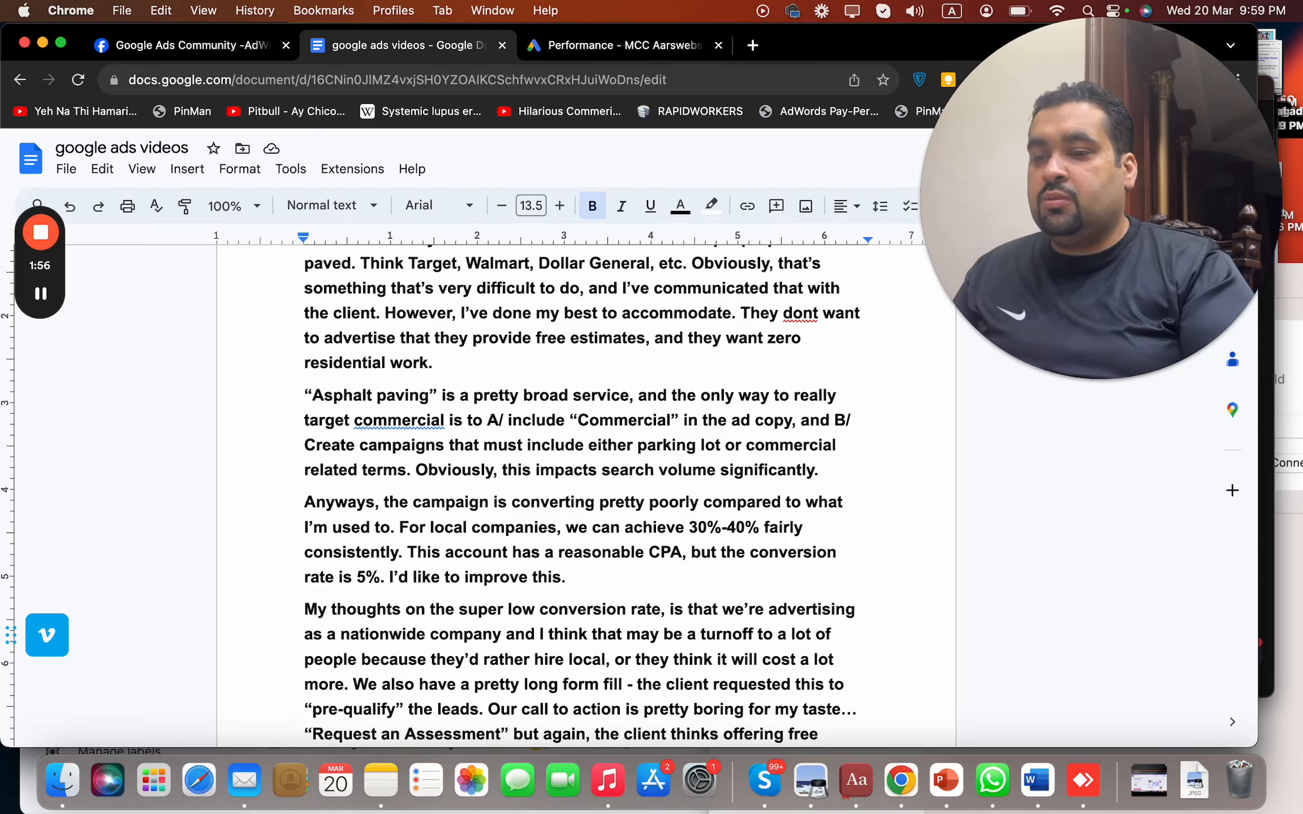
key("Down")
key("Down")
key("Down")
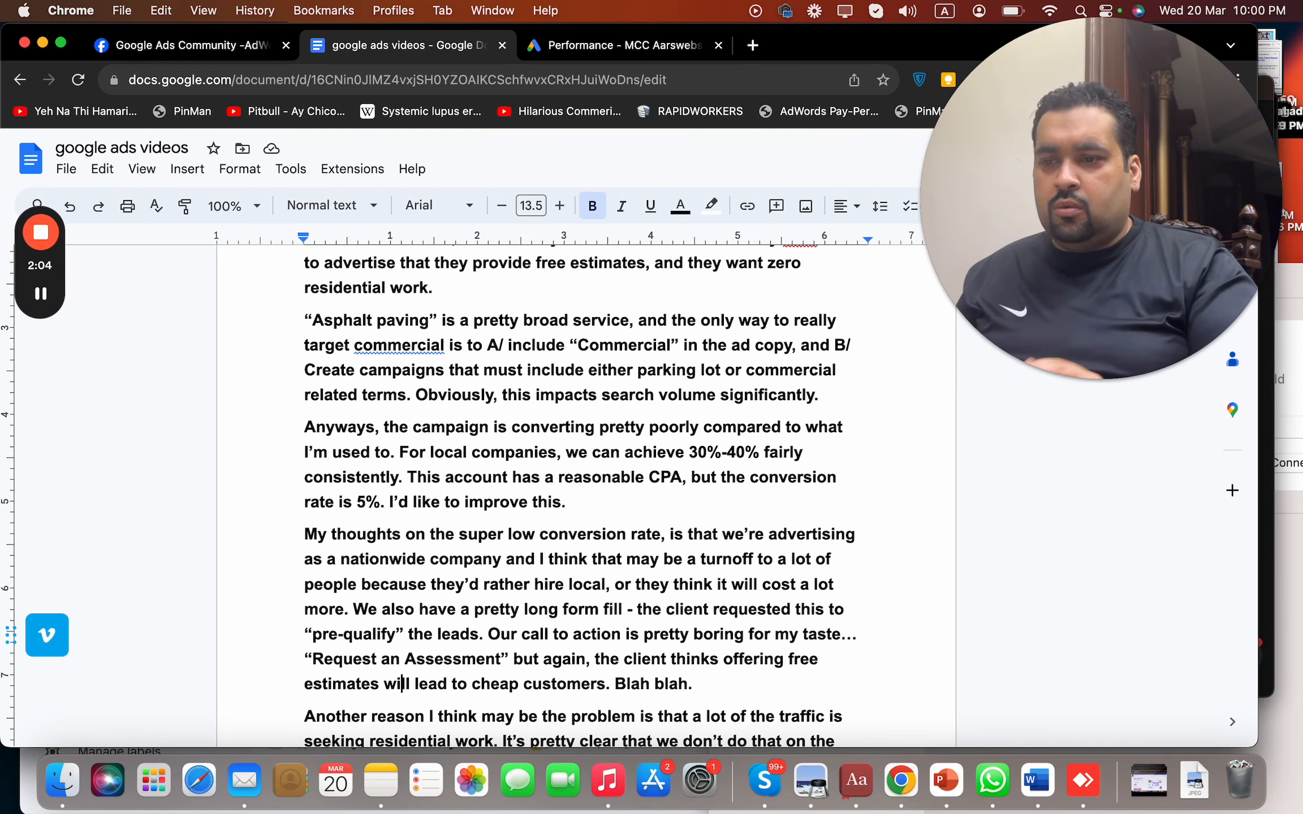
Read the rest of the question, from the residential traffic problem to the closing questions on commercial and local targeting.
scroll(399, 685, "down", 4)
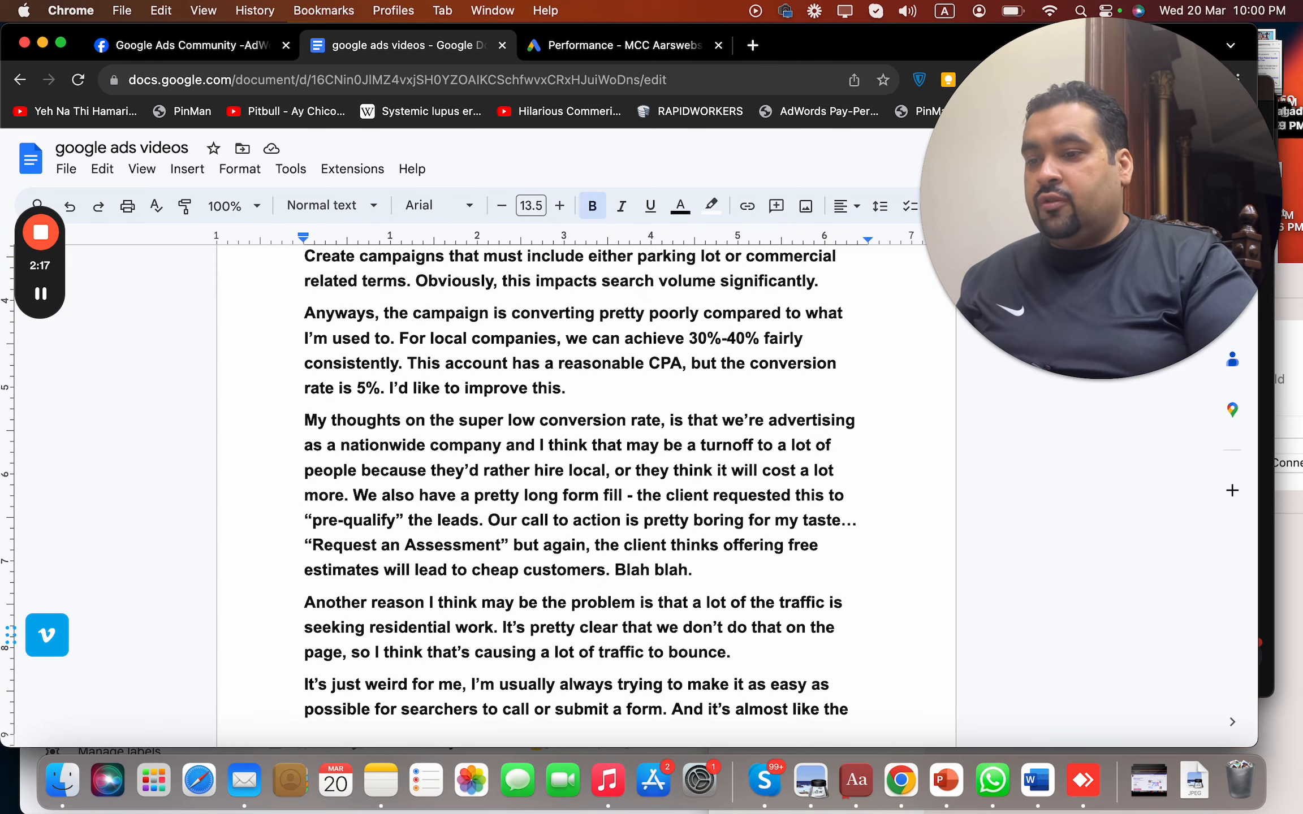
scroll(402, 696, "down", 5)
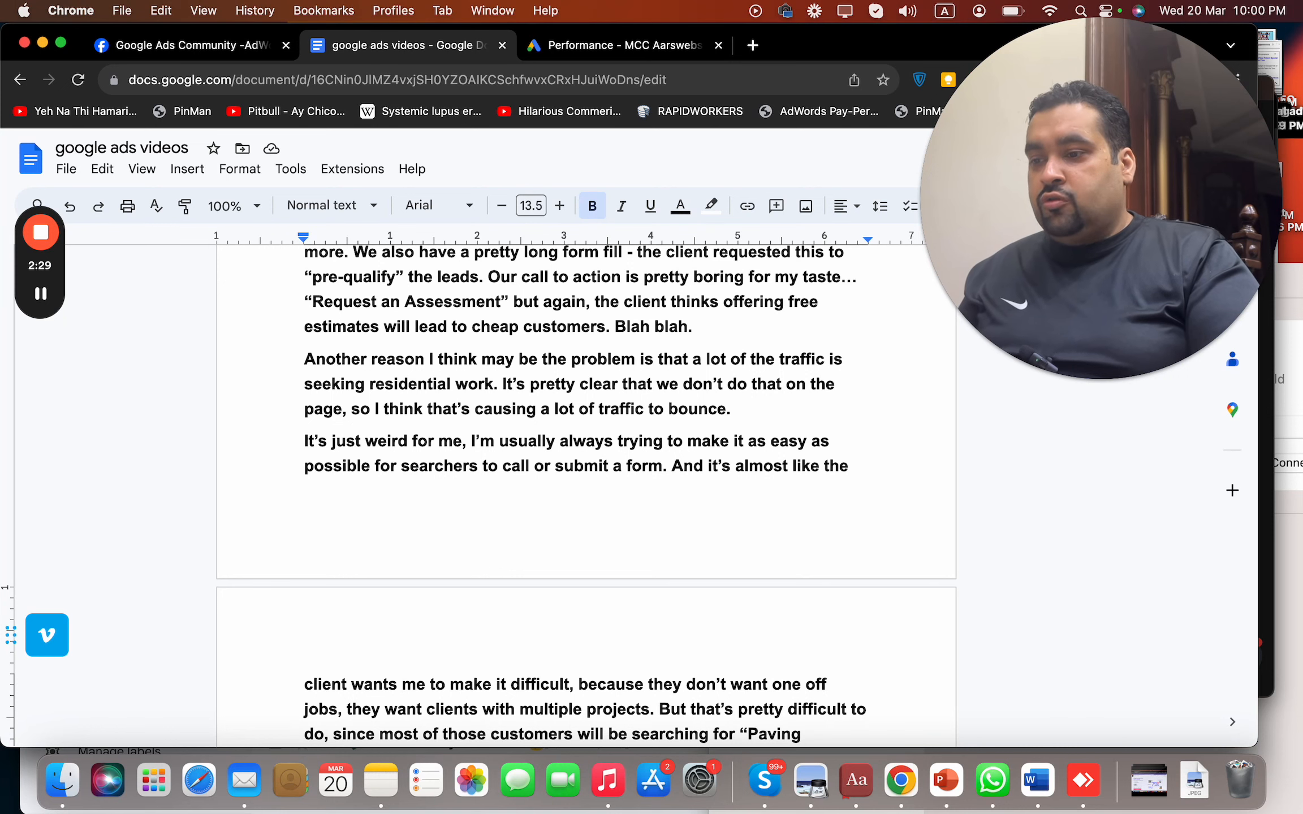
scroll(586, 492, "down", 2)
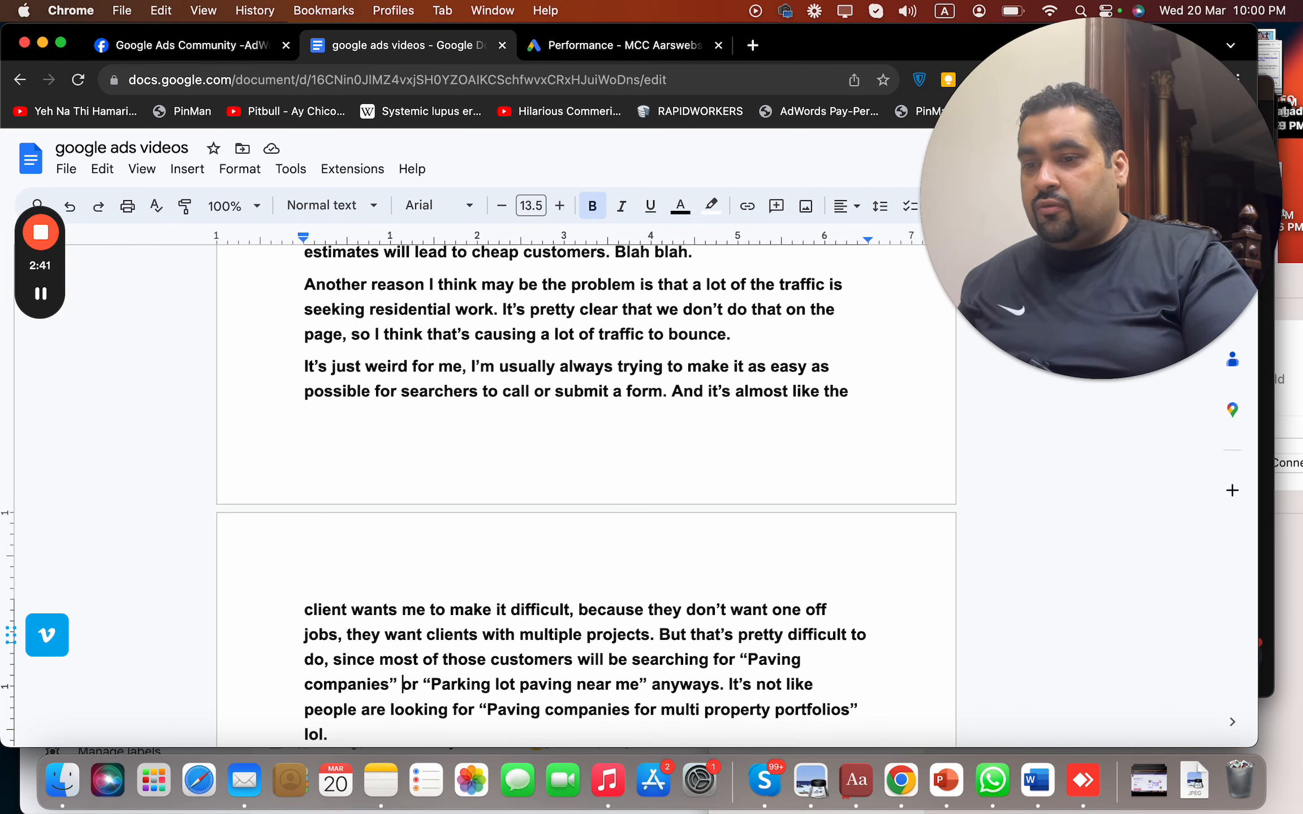
key("Down")
key("Down")
key("Down")
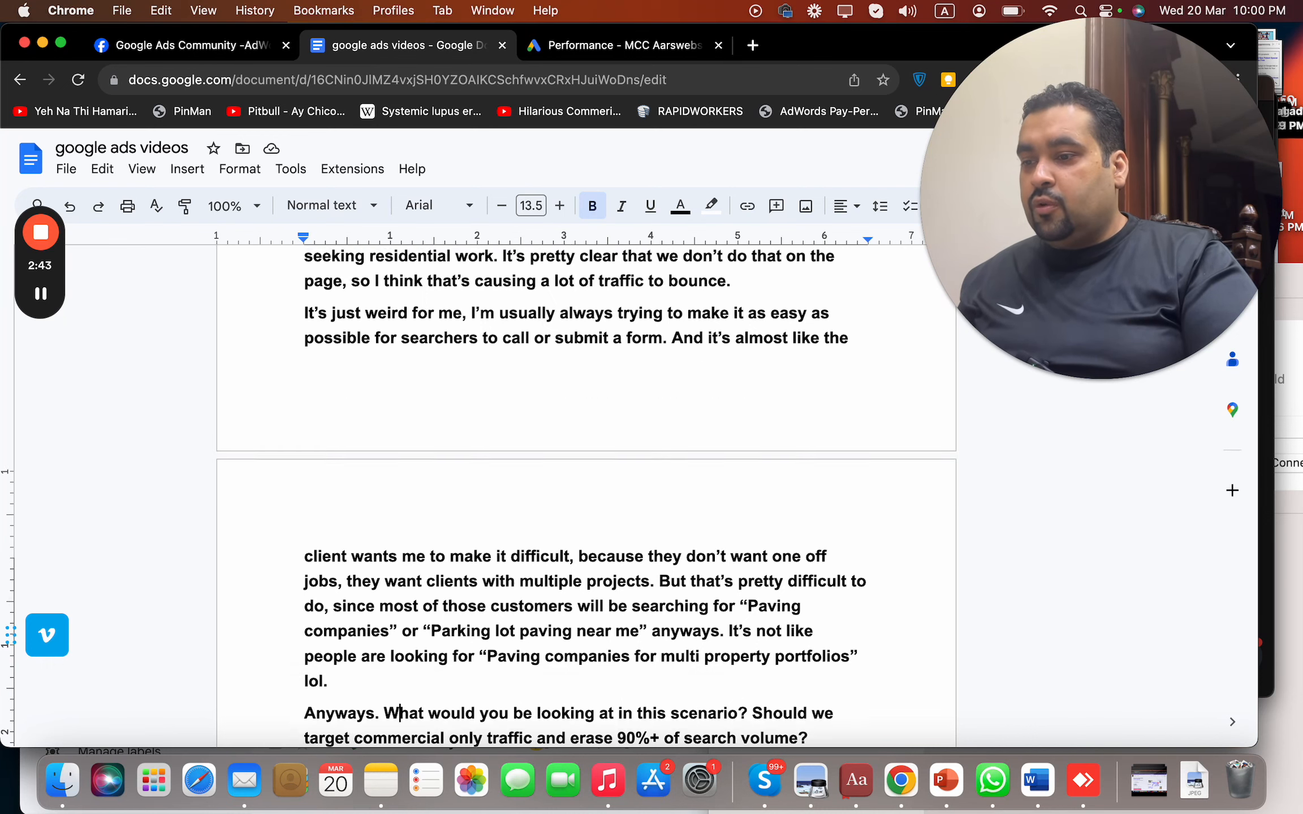
key("Down")
key("Down")
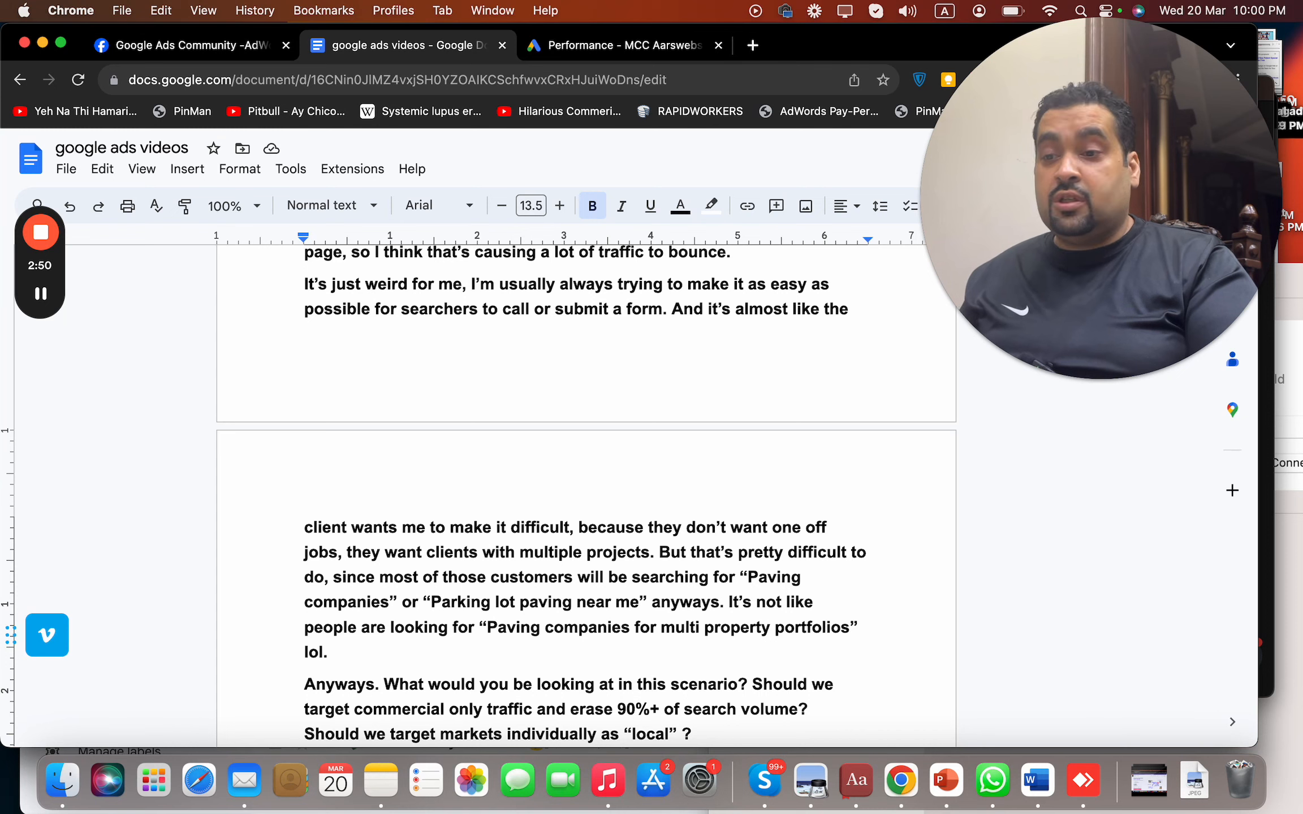
key("Down")
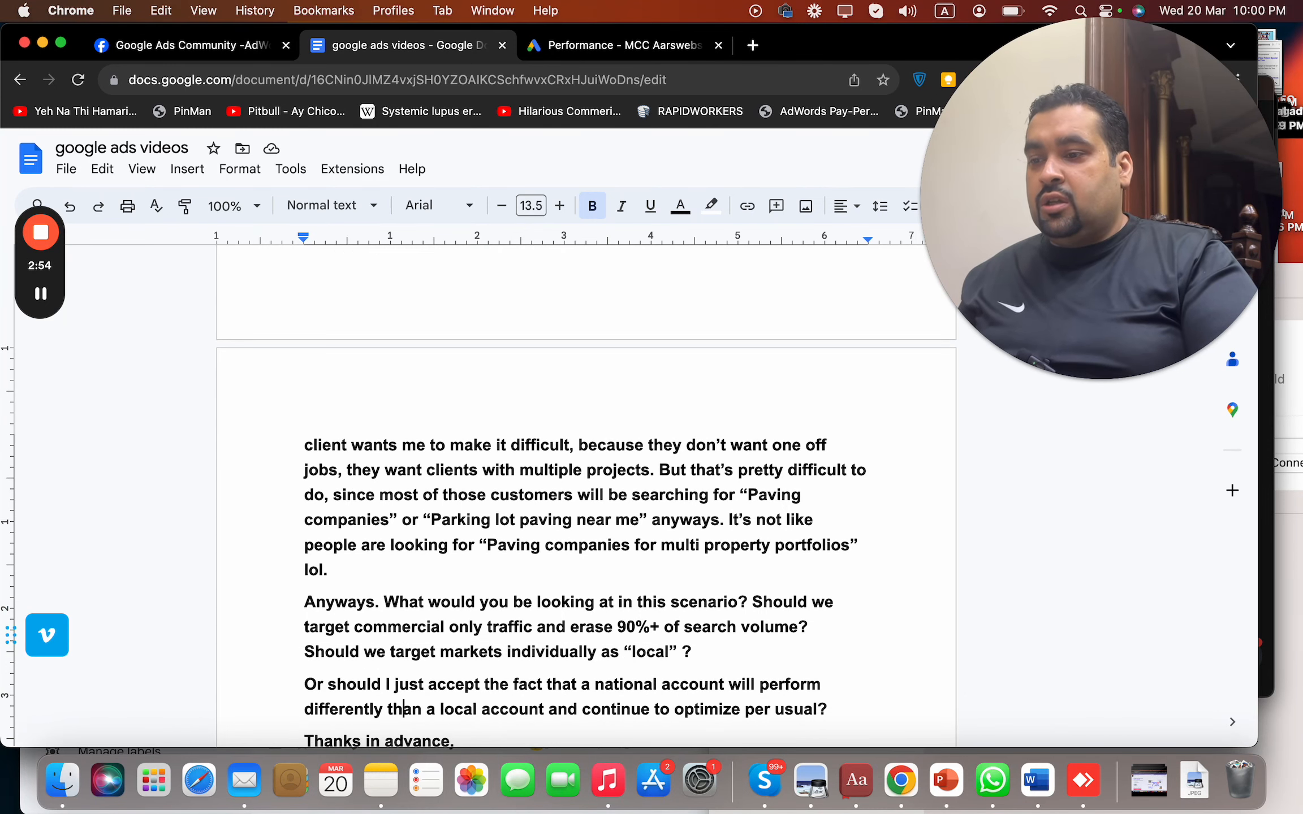
key("Down")
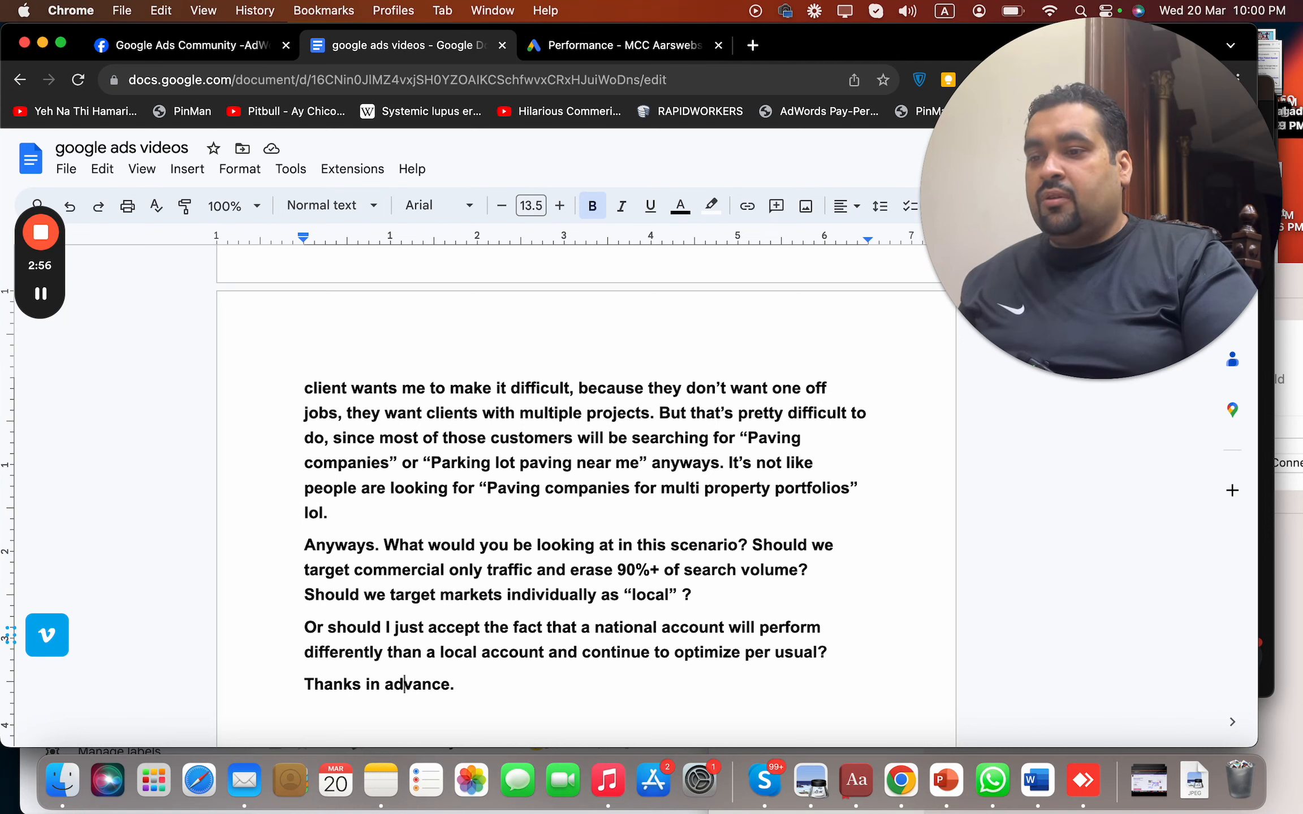
key("Down")
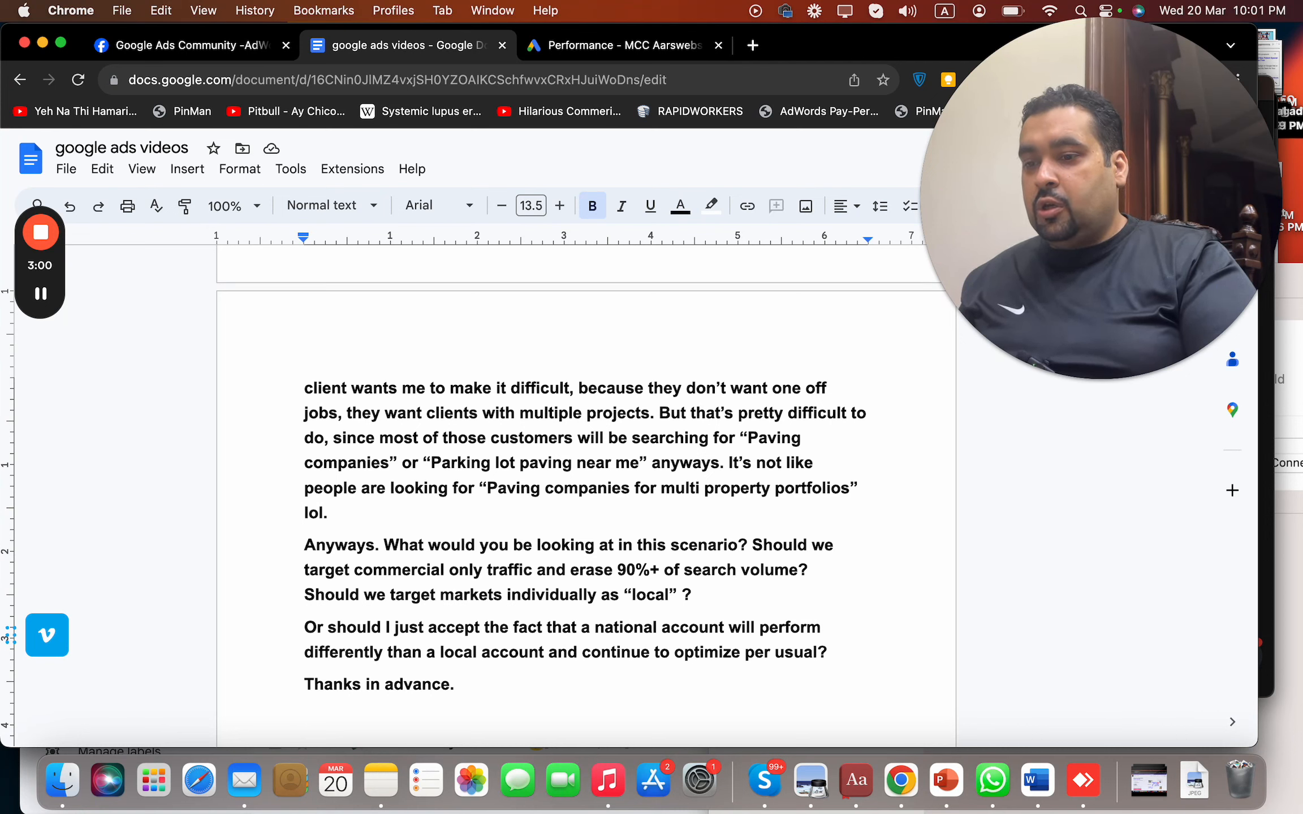
Start the reply below "Thanks in advance." with the sentence "Create call campaigns.".
key("Down")
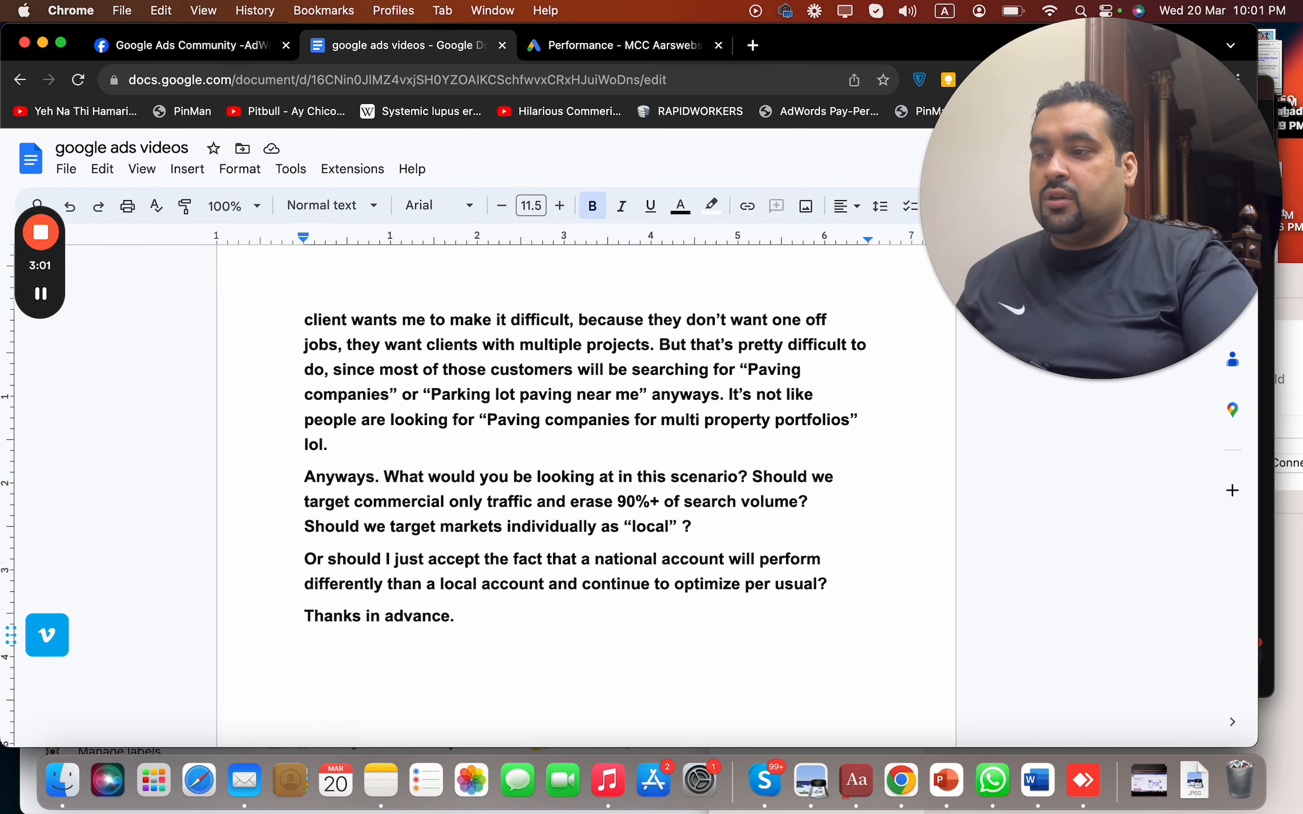
key("Return")
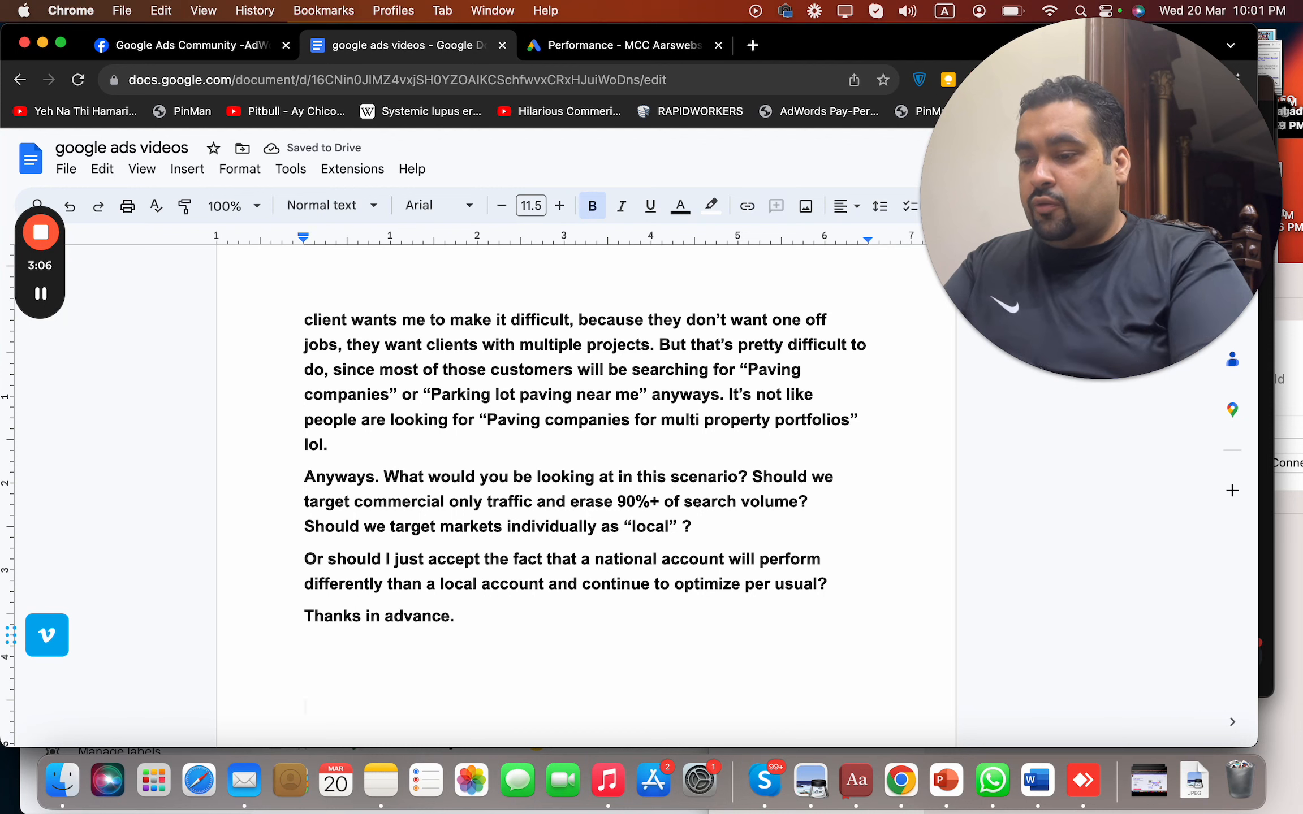
type("C")
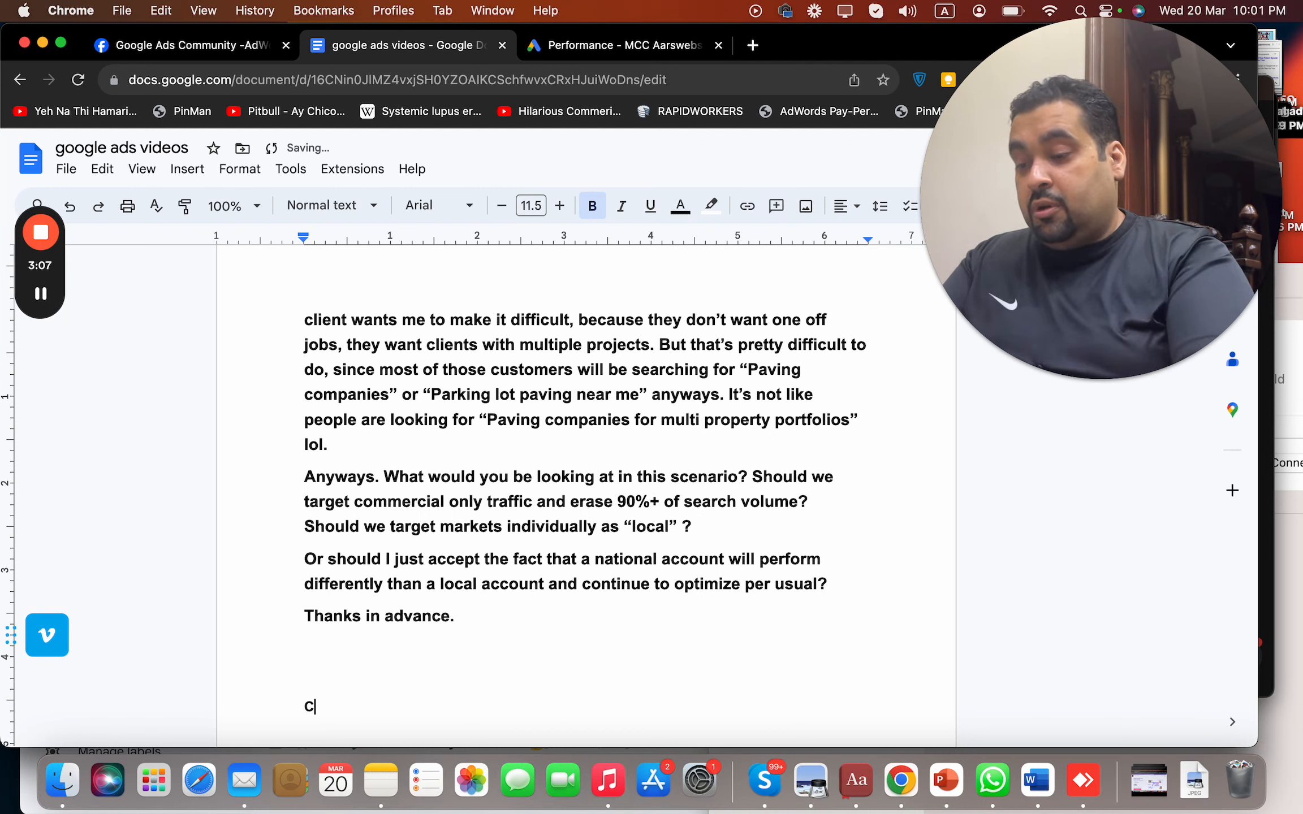
type("reate c")
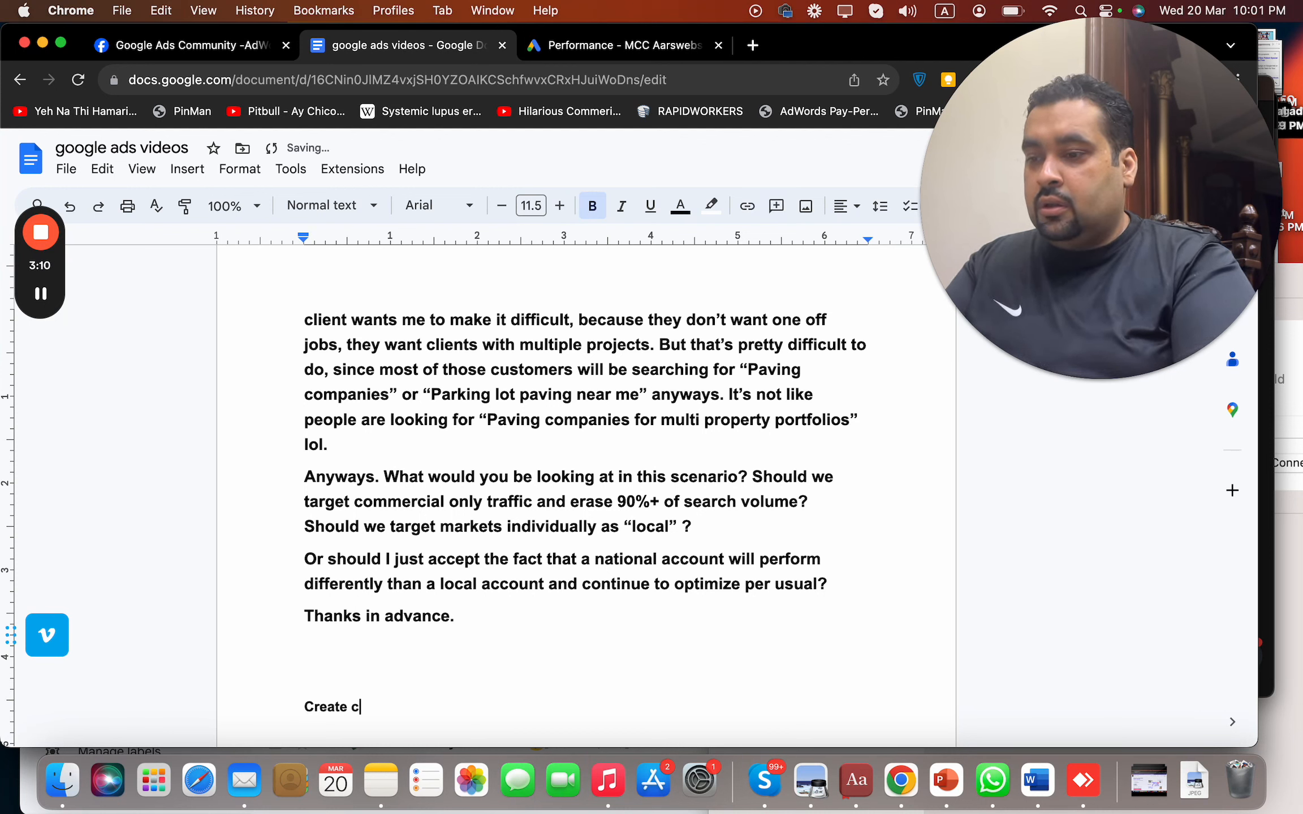
type("all campa")
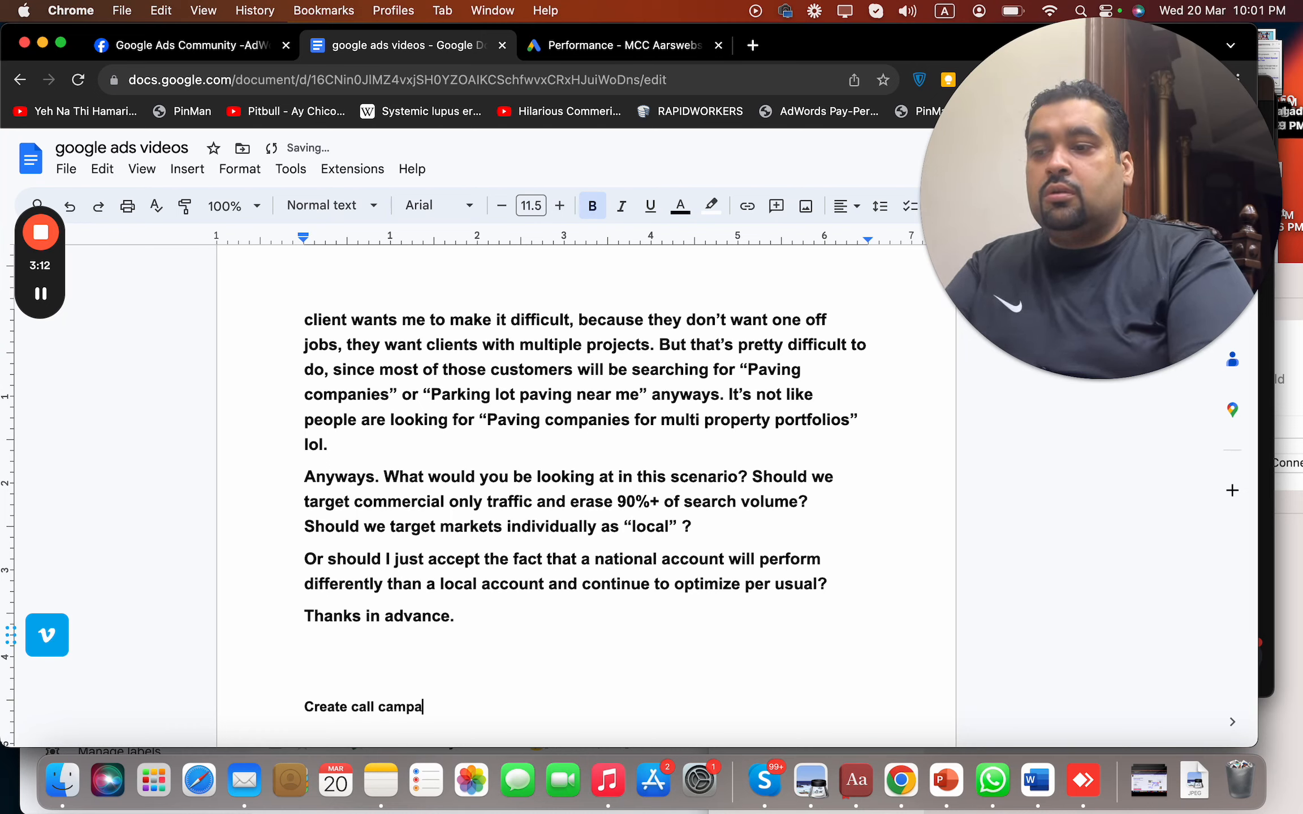
type("ign")
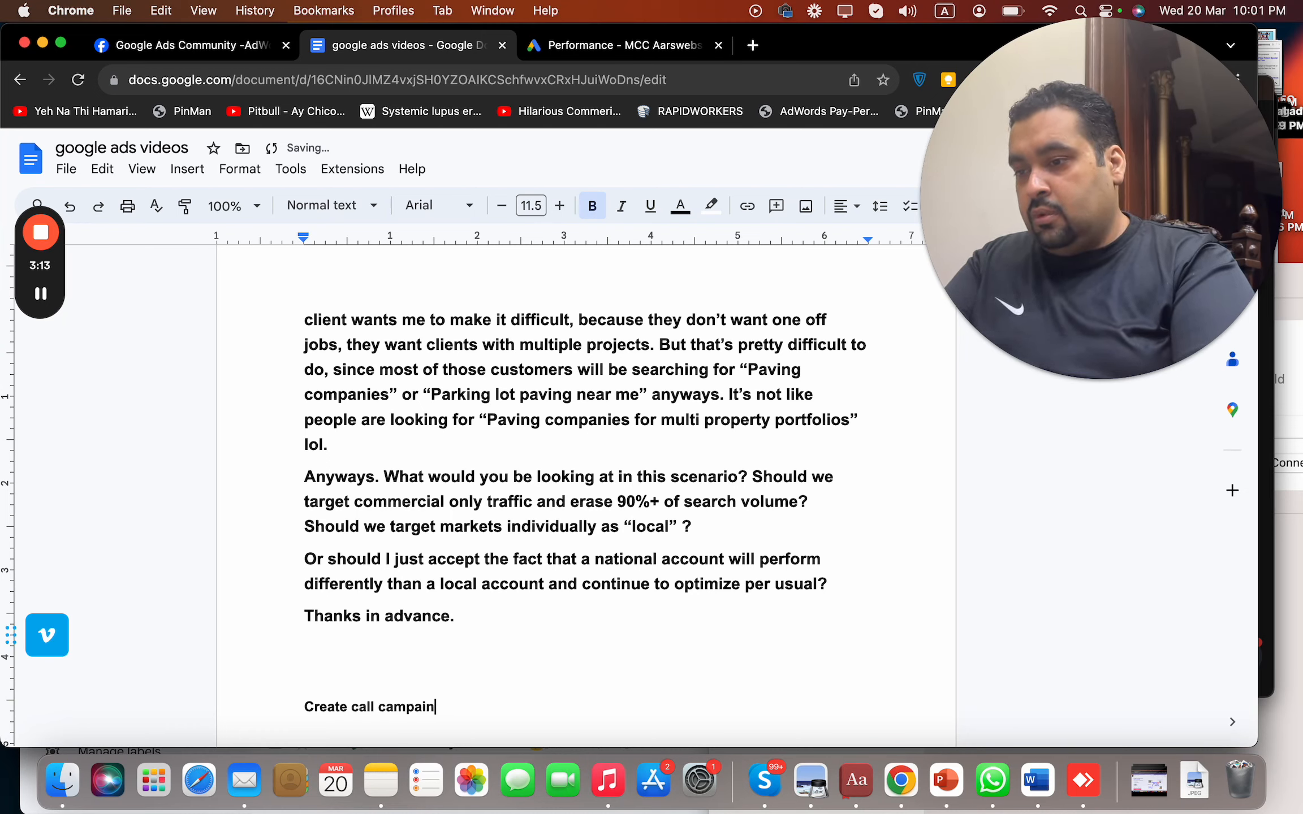
type("s.")
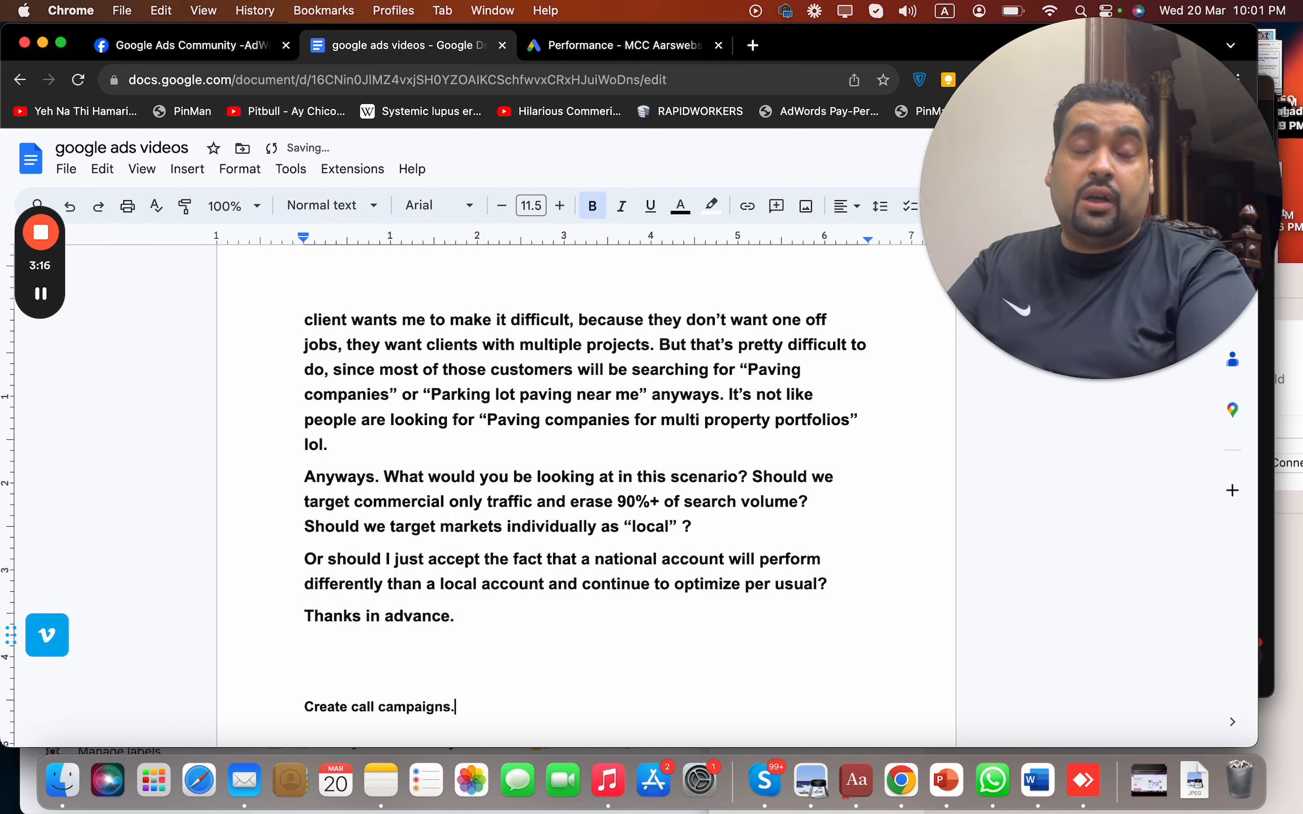
Add the sentence "Create local google search map ads." after the call campaigns recommendation.
type(" Create ")
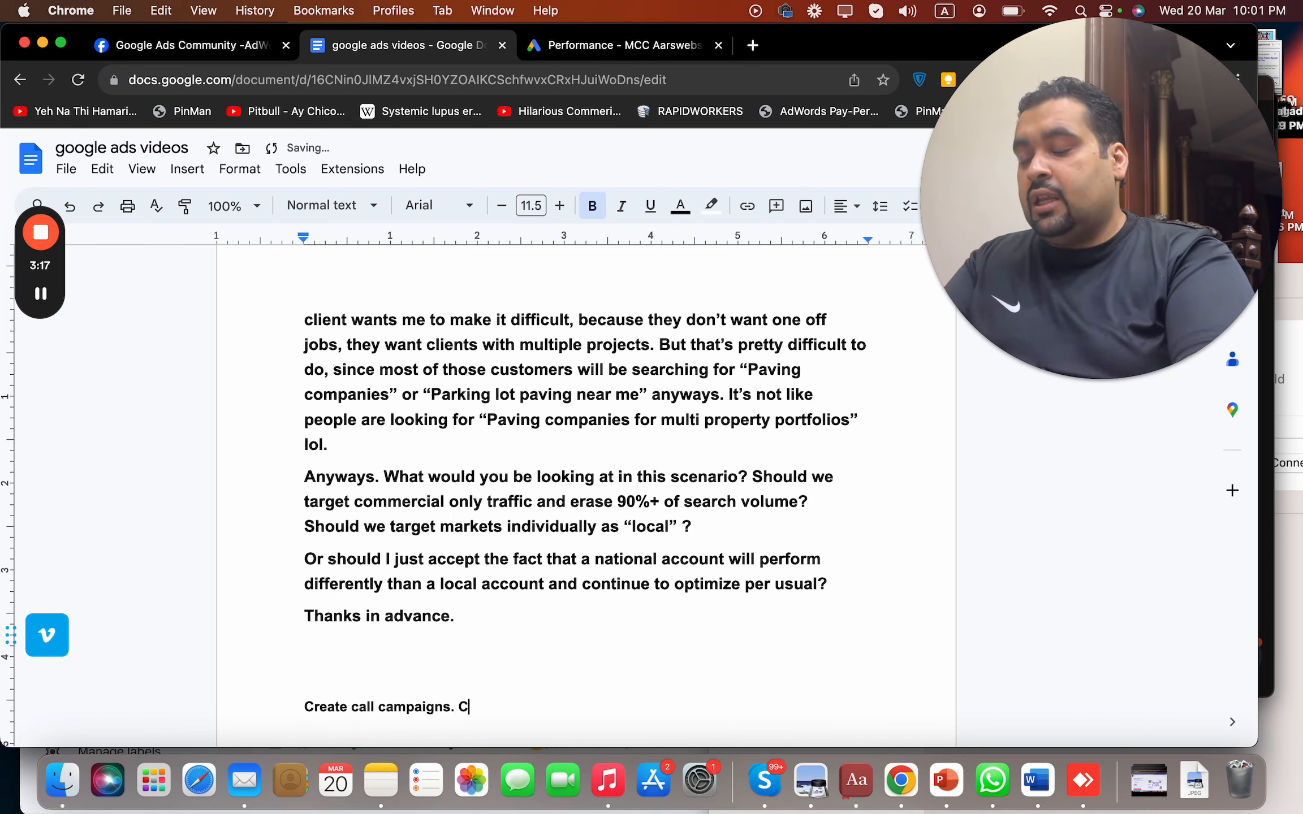
type("local ")
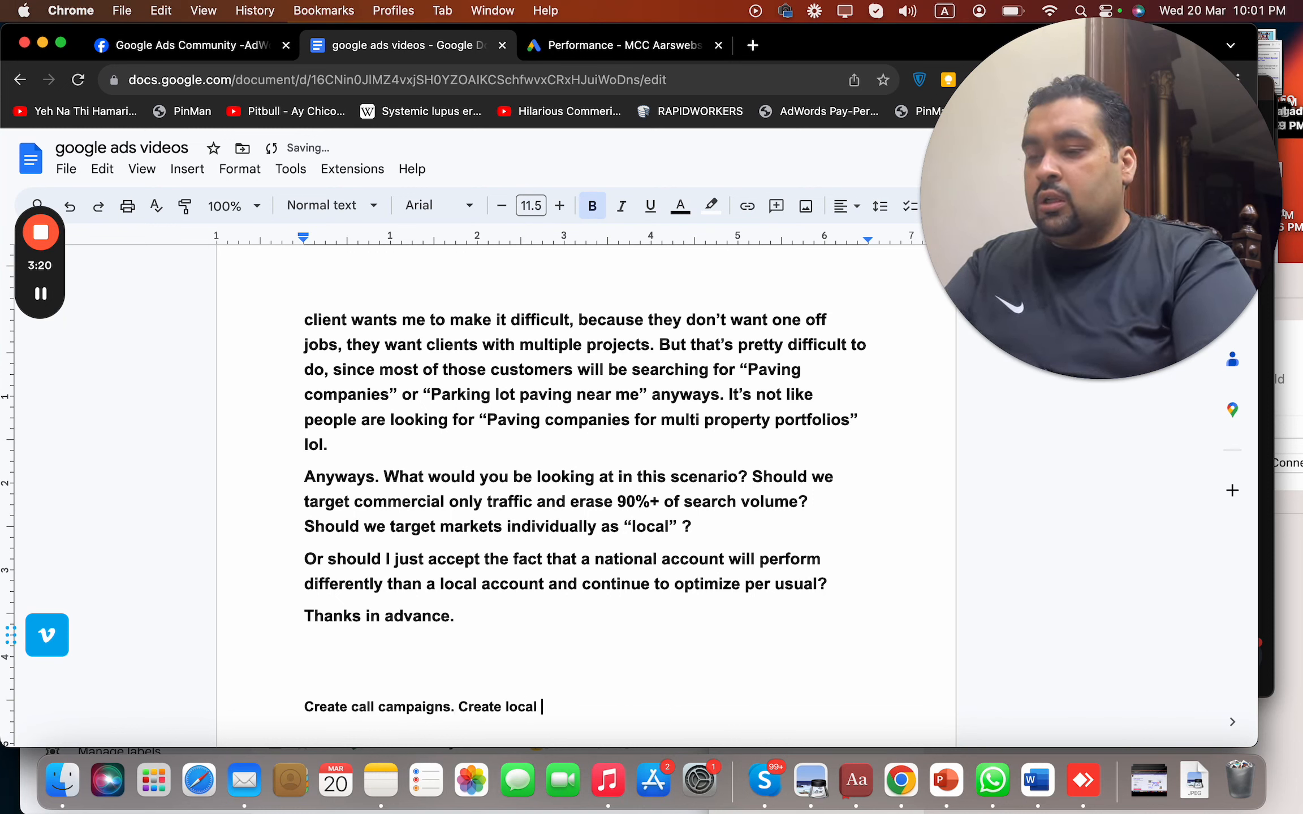
type("google searc")
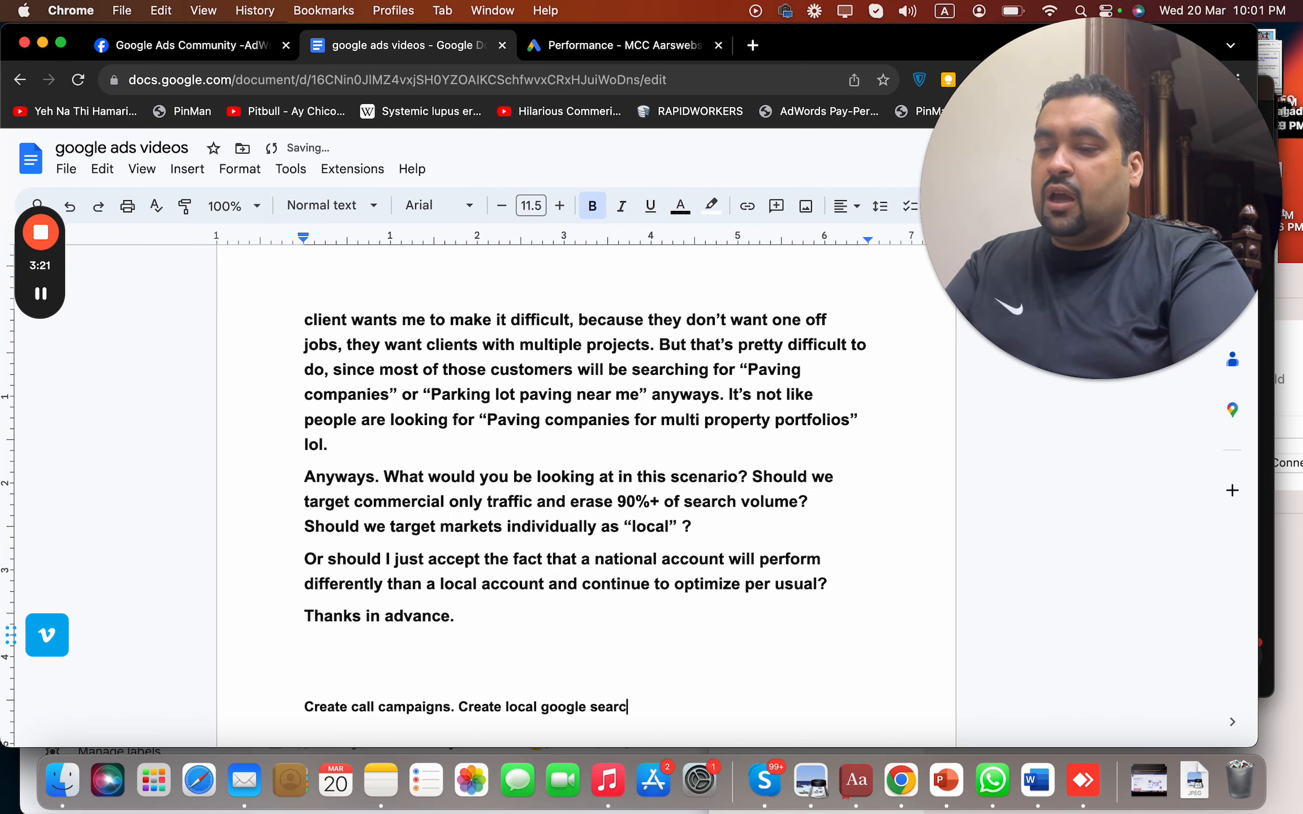
type("h map ads.")
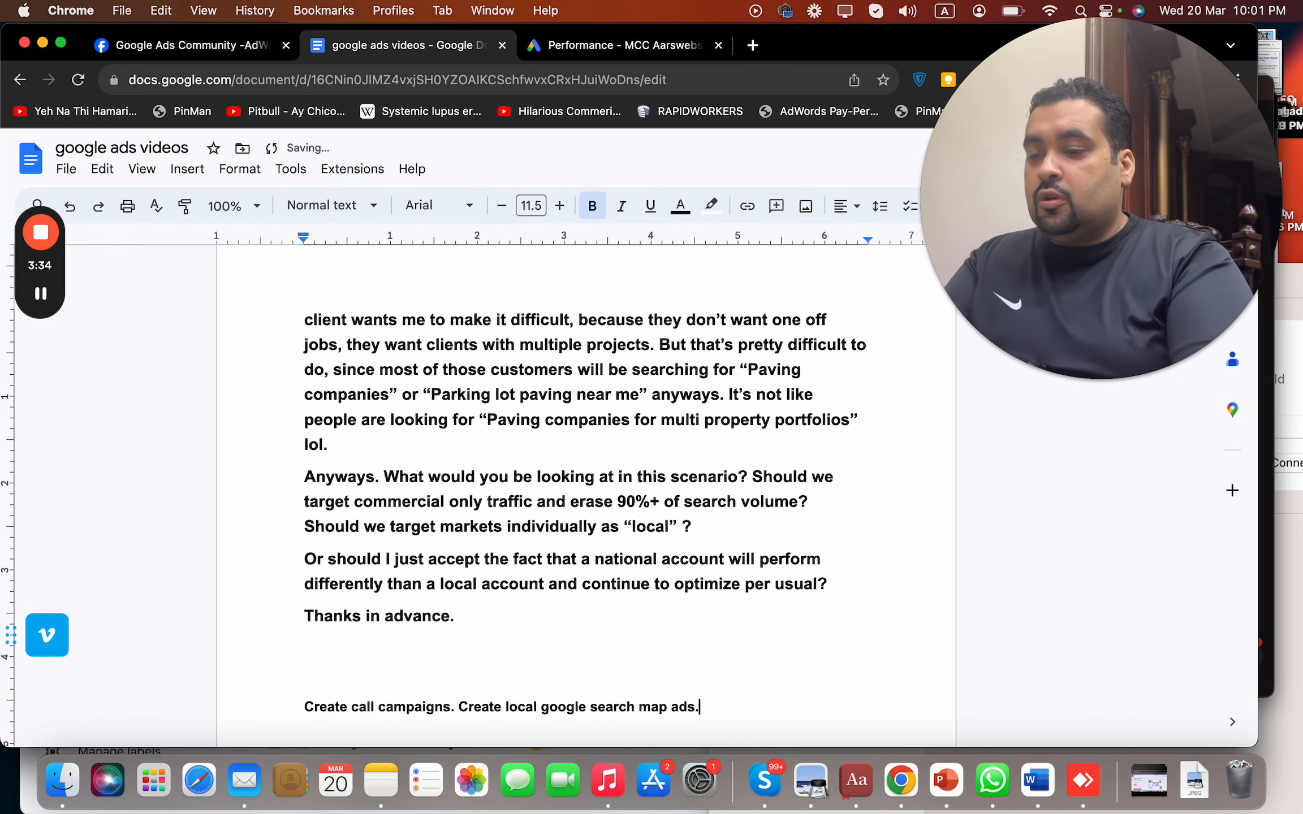
Add "Different landing pages for each area." to the reply, and "Work on your landing page." on a new line below.
type("D")
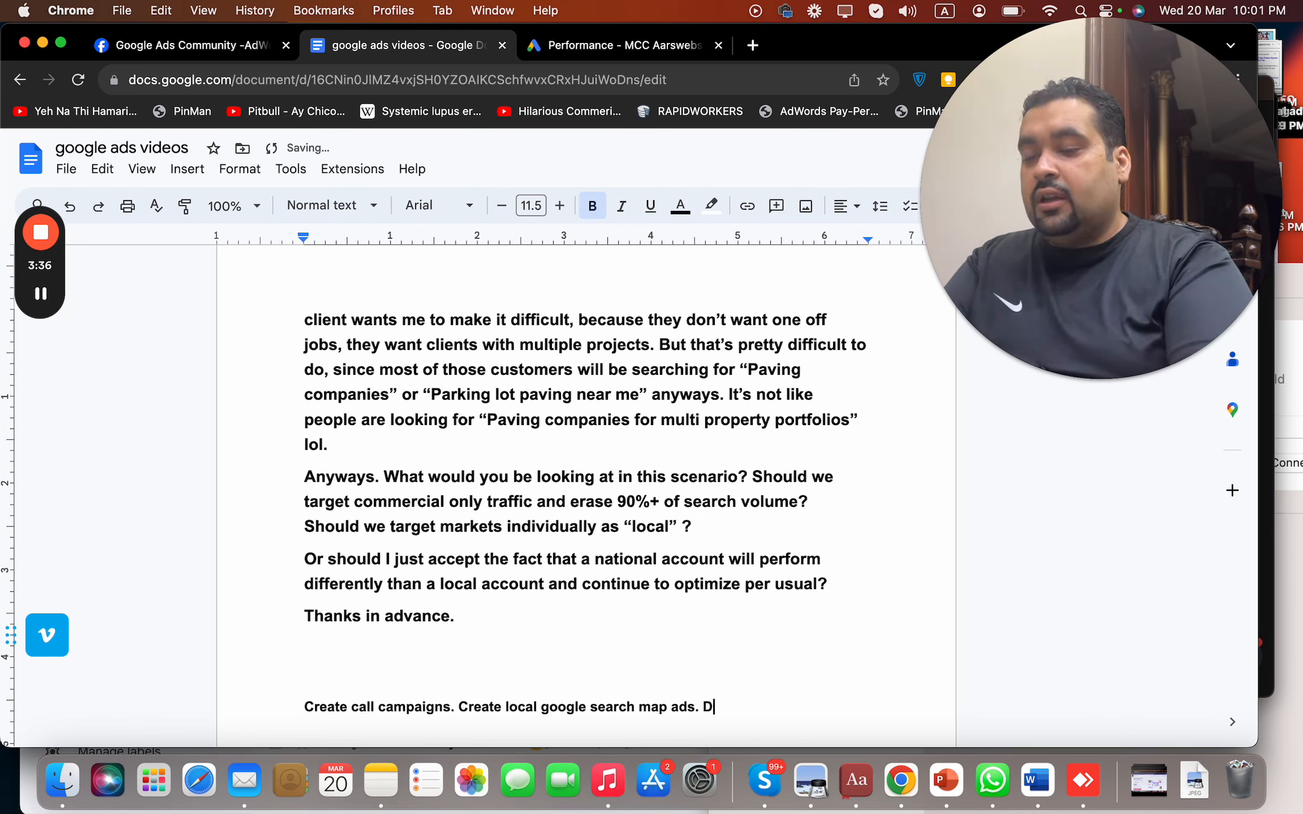
type("ifferent l")
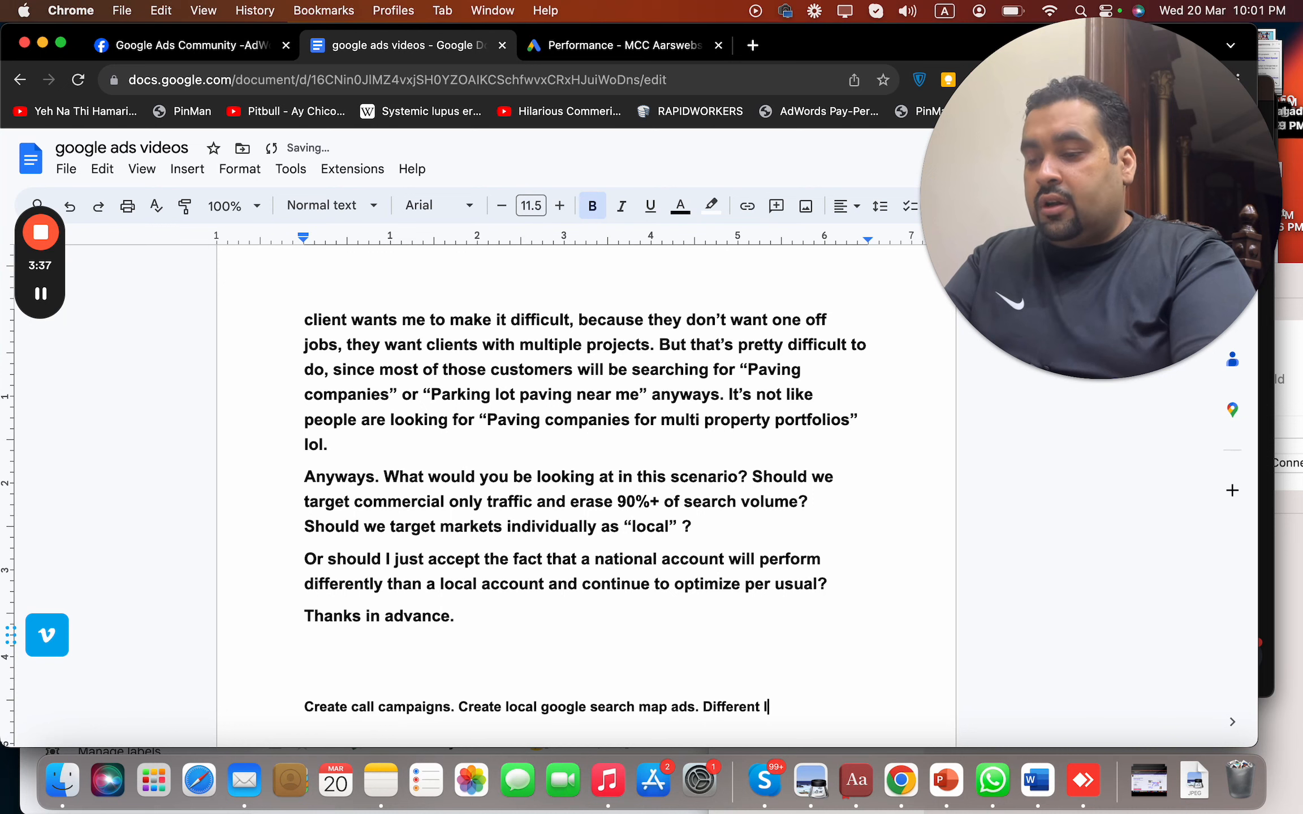
type("anding pages fo")
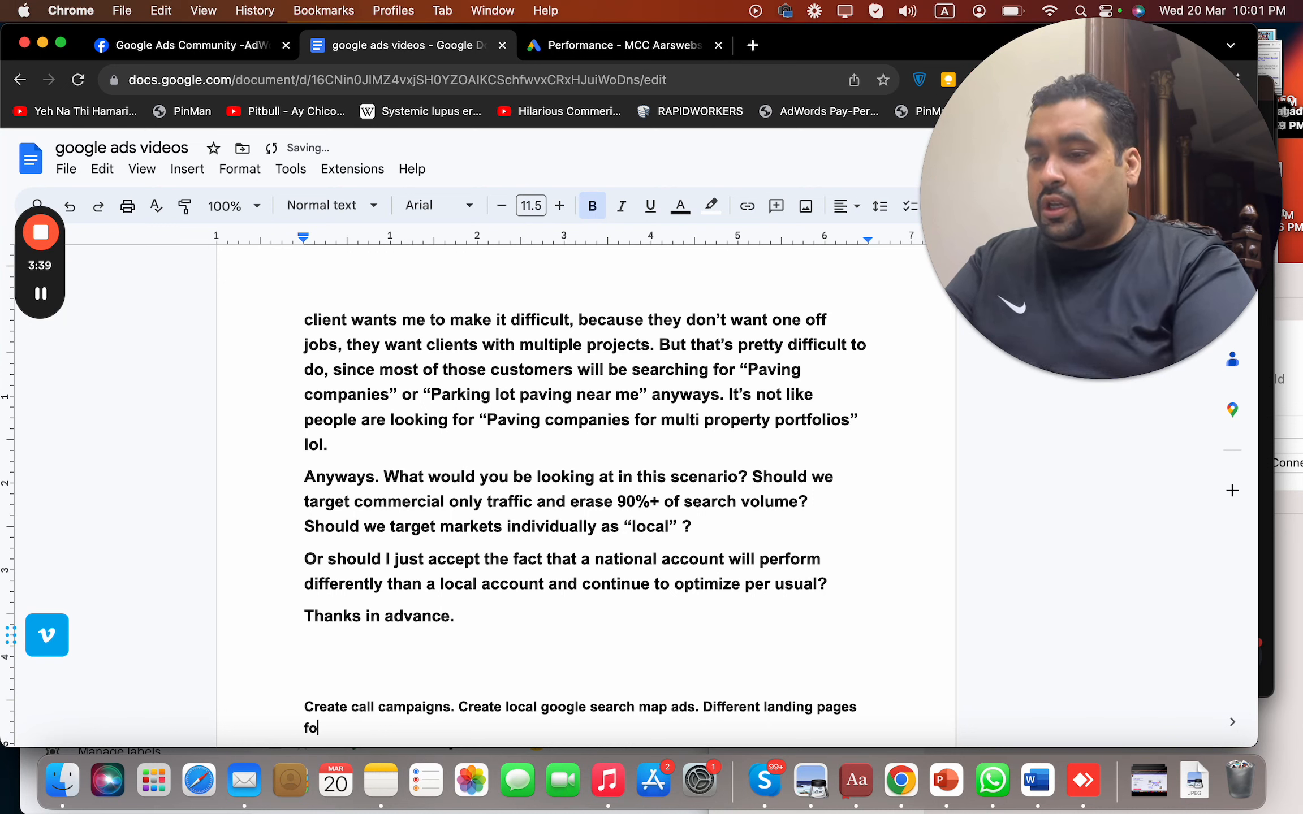
type("r each area.")
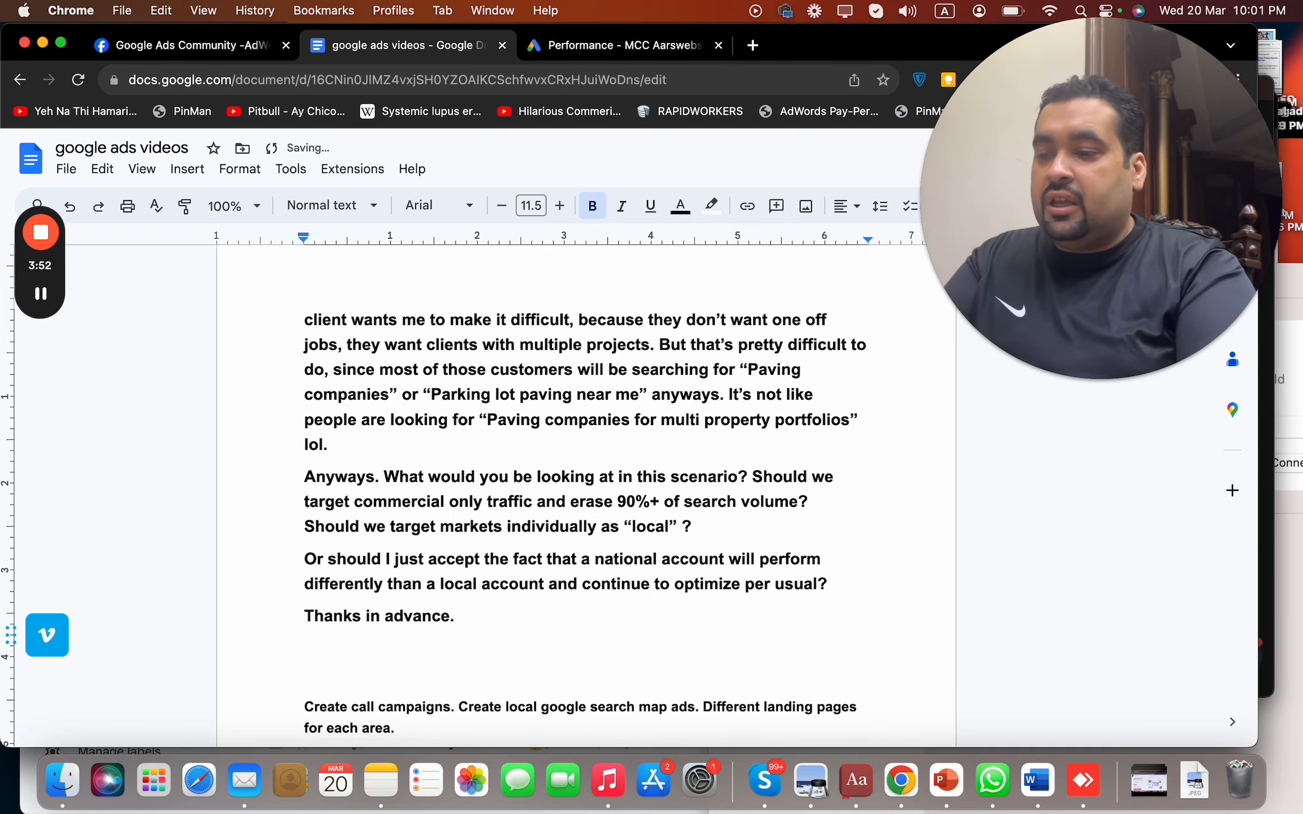
key("Return")
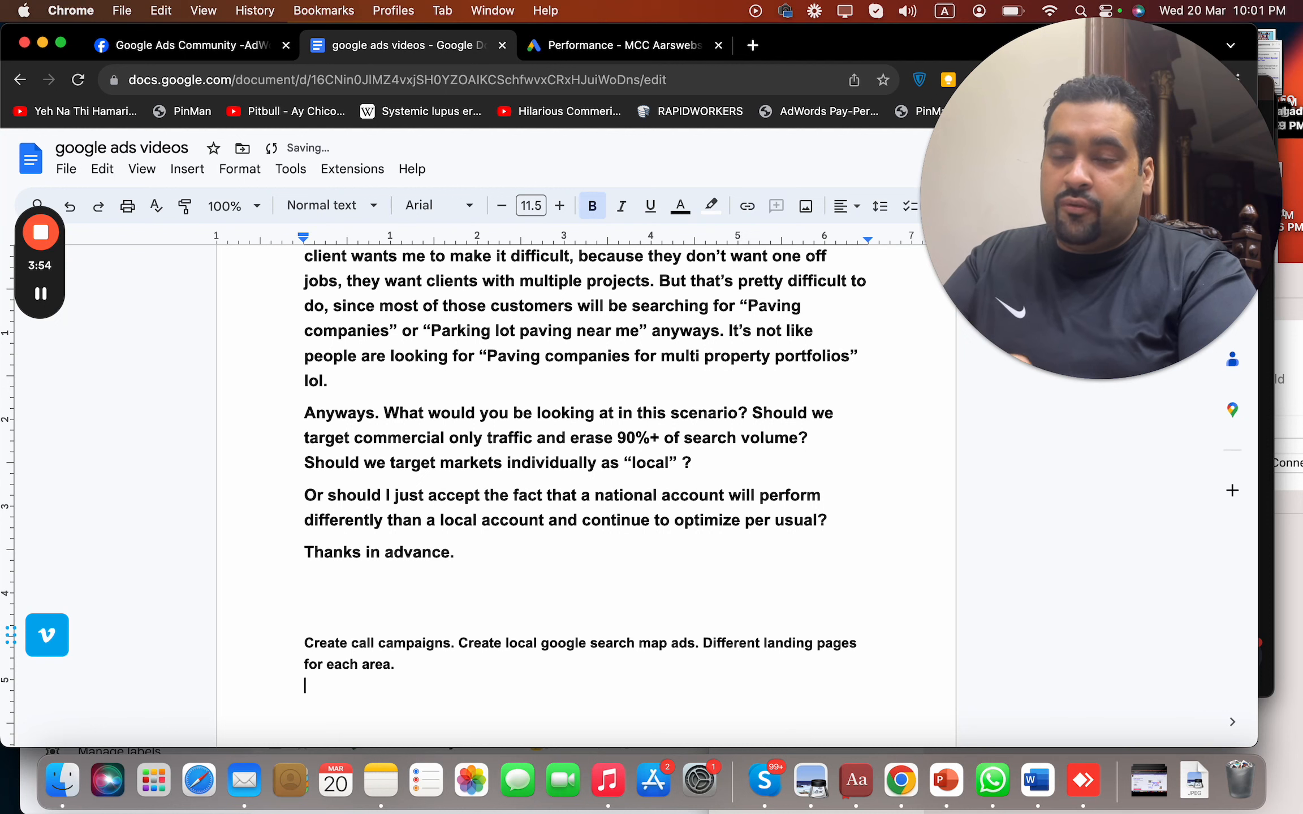
type("Work on your landing page.")
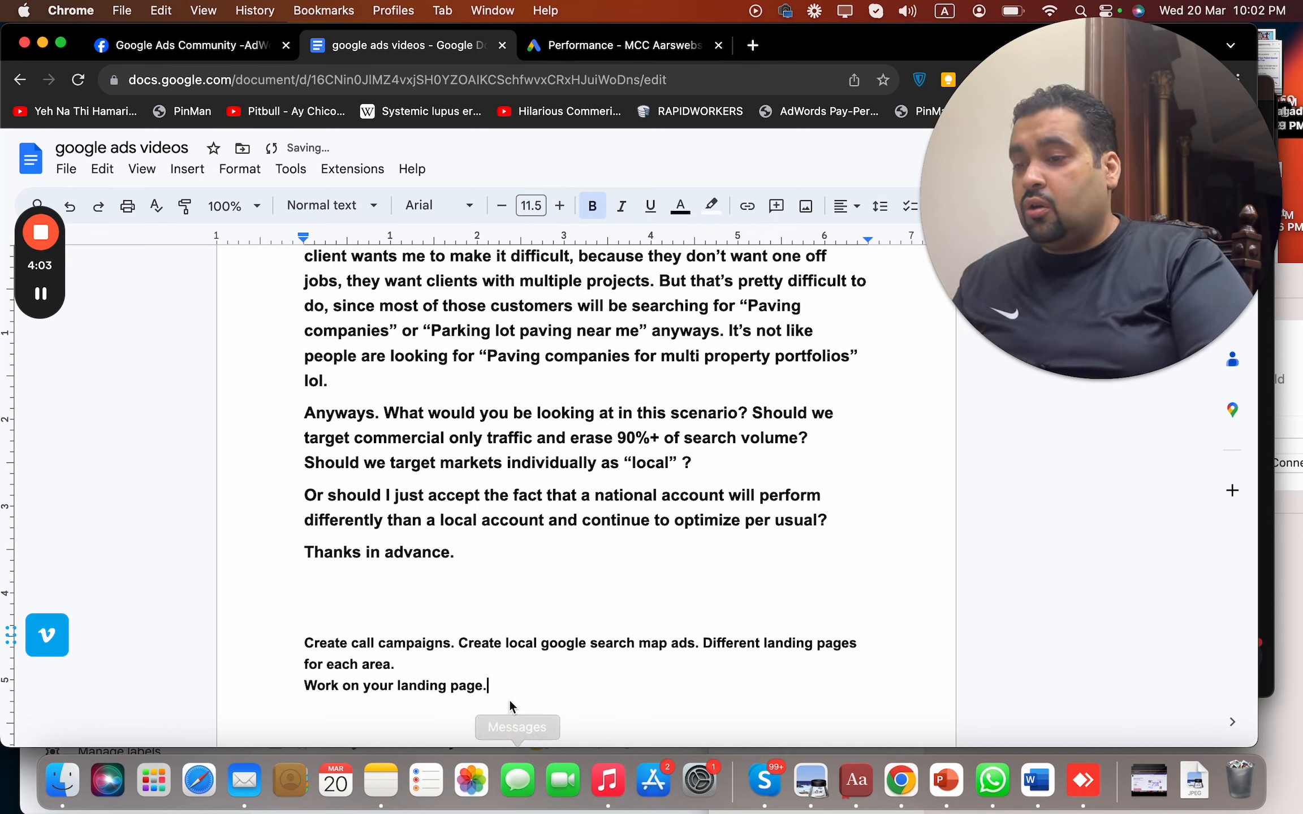
left_click(304, 643)
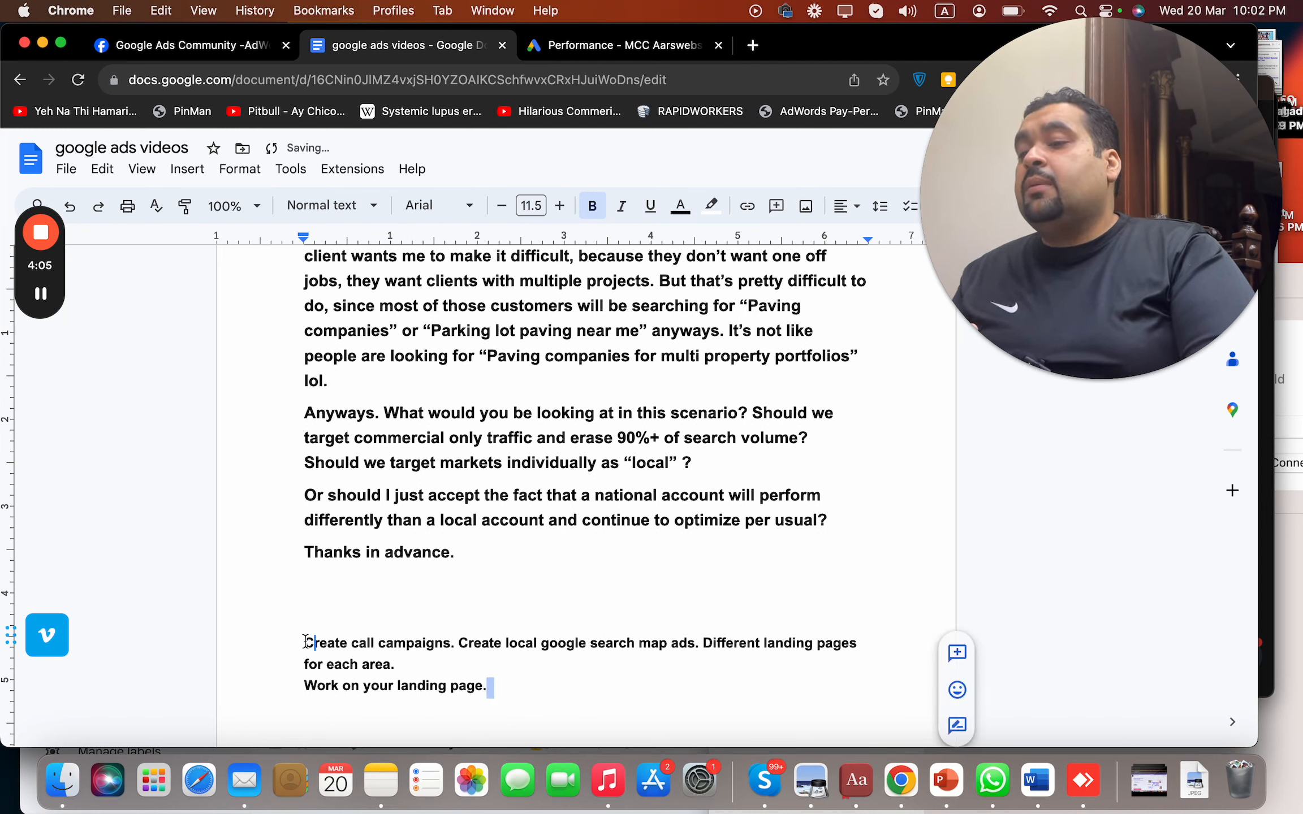
key("Return")
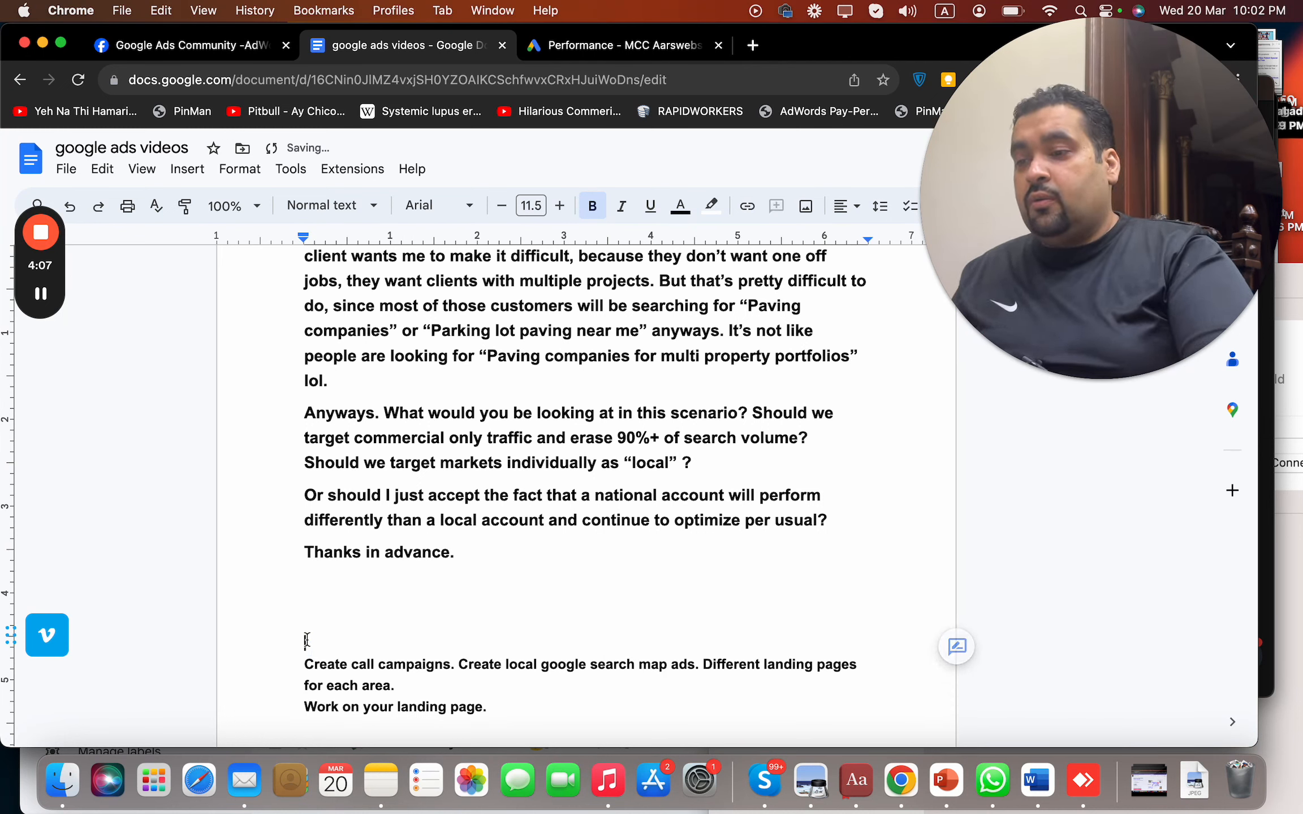
key("BackSpace")
Select all the recommendation text from "Create call campaigns." through "Work on your landing page.".
left_click_drag(489, 686, 305, 643)
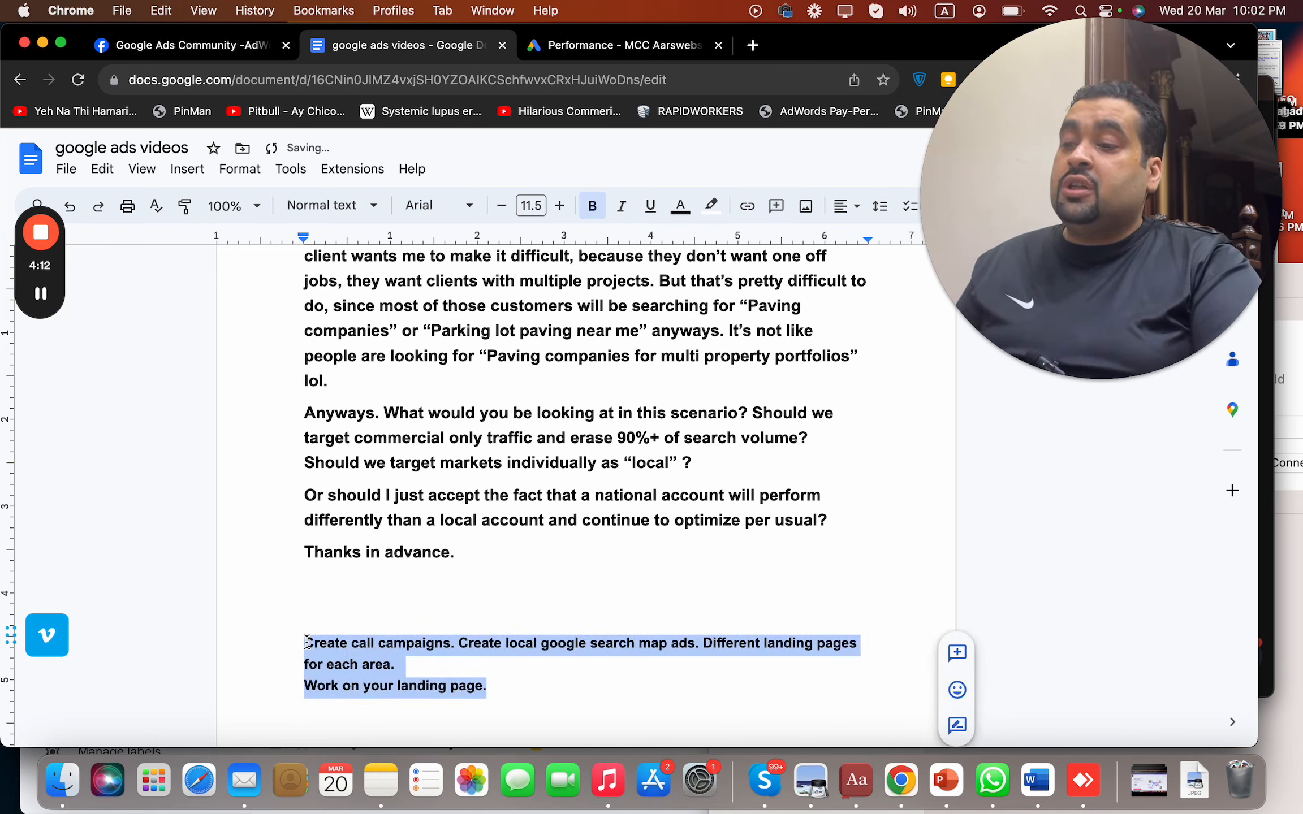
Increase the font size of the selected recommendation text to 13.5 and place the cursor after "Work on your landing page.".
left_click(560, 206)
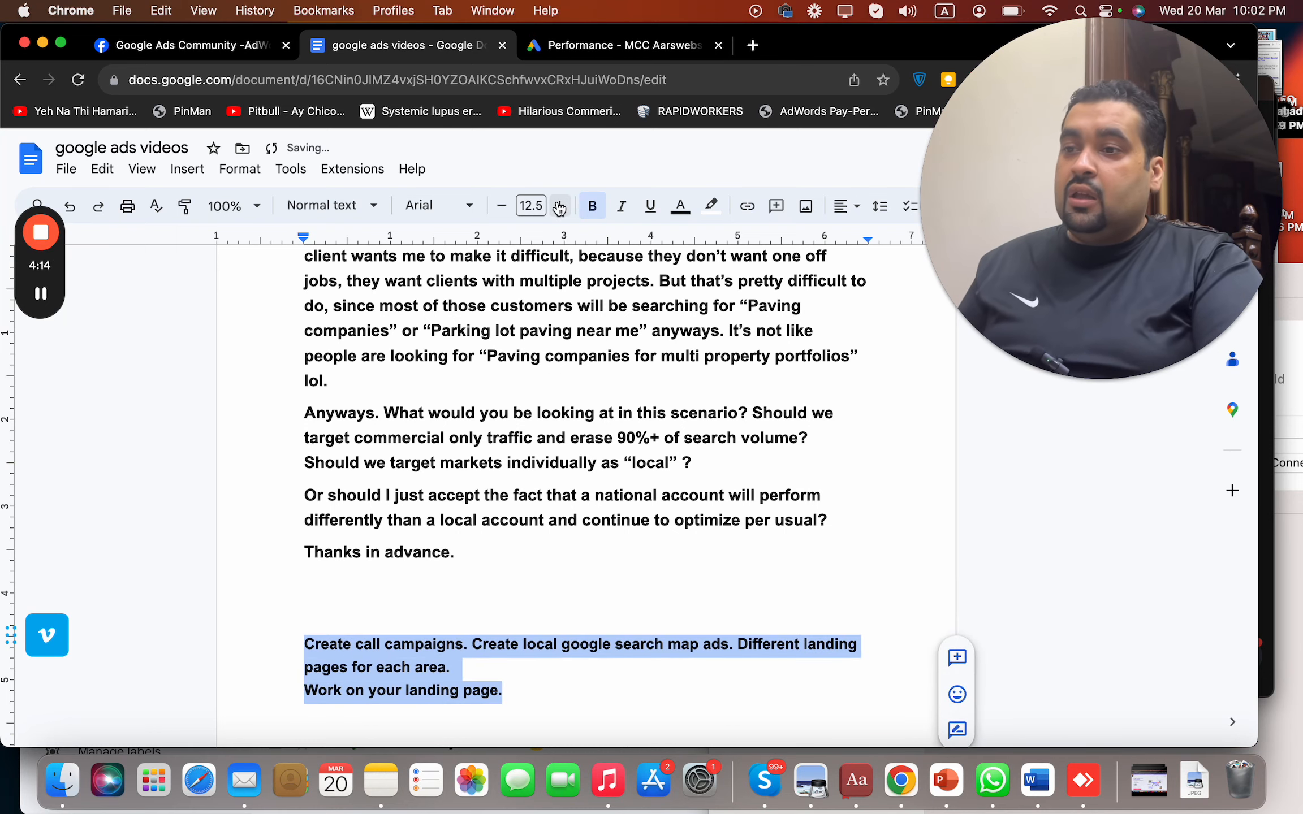
left_click(560, 206)
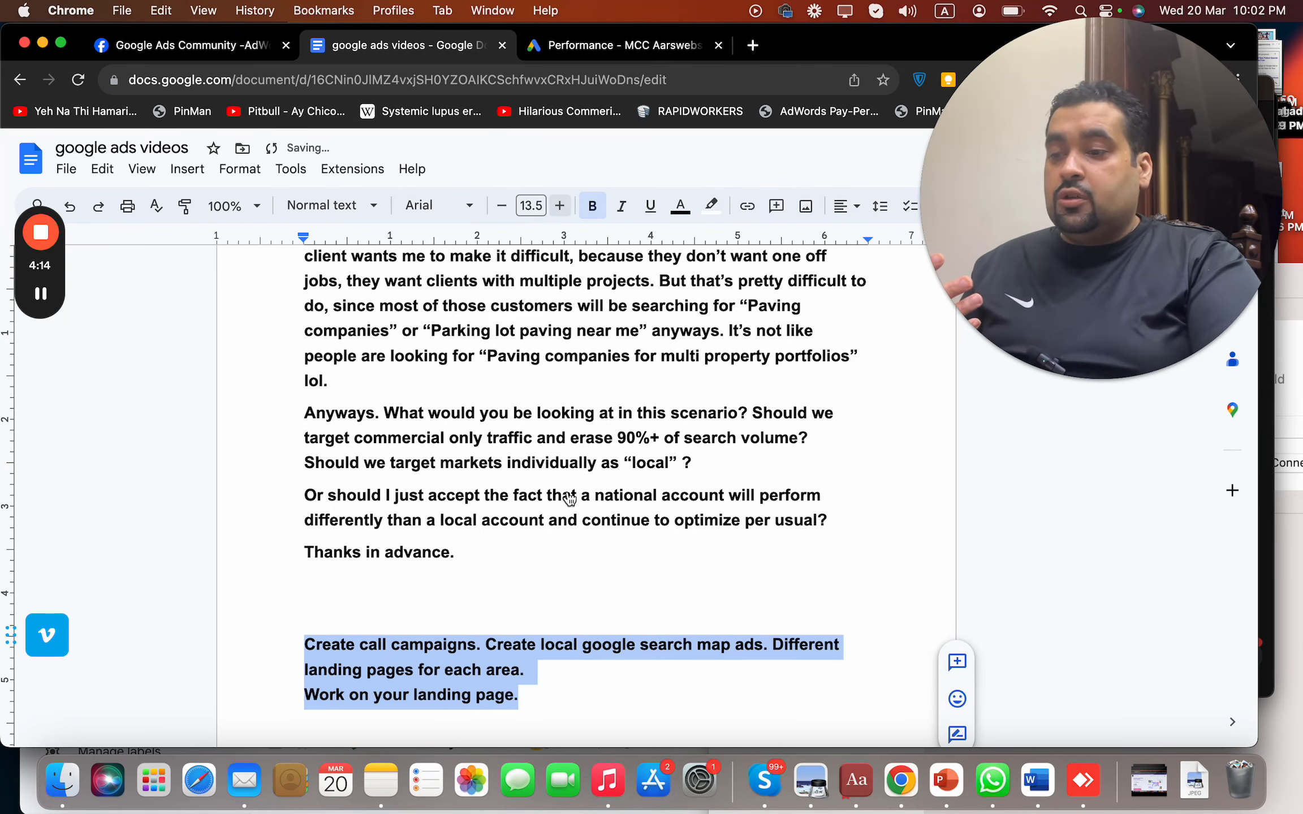
left_click(557, 701)
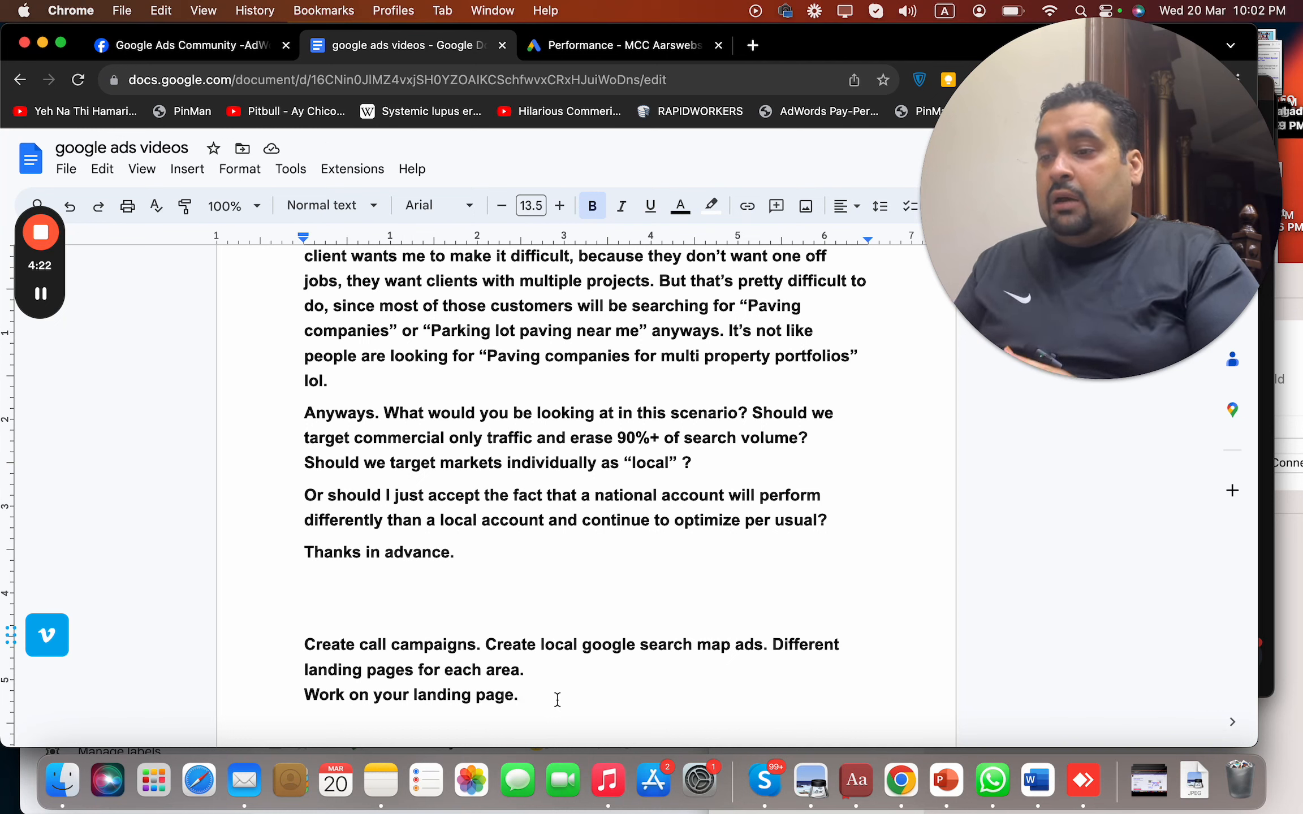
Add a line reading "Commercial. Keywords. Search terms" below the landing page recommendation.
key("Return")
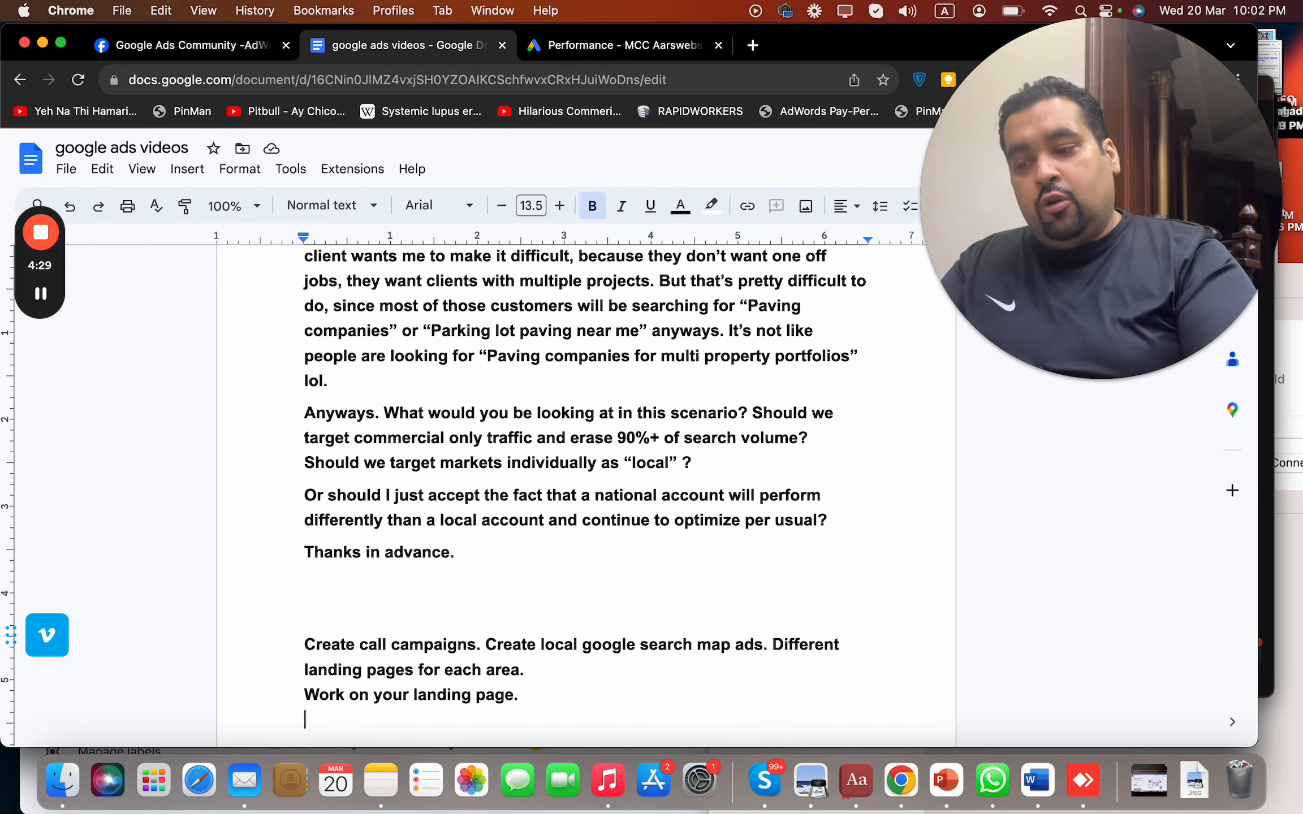
type("Commercial.")
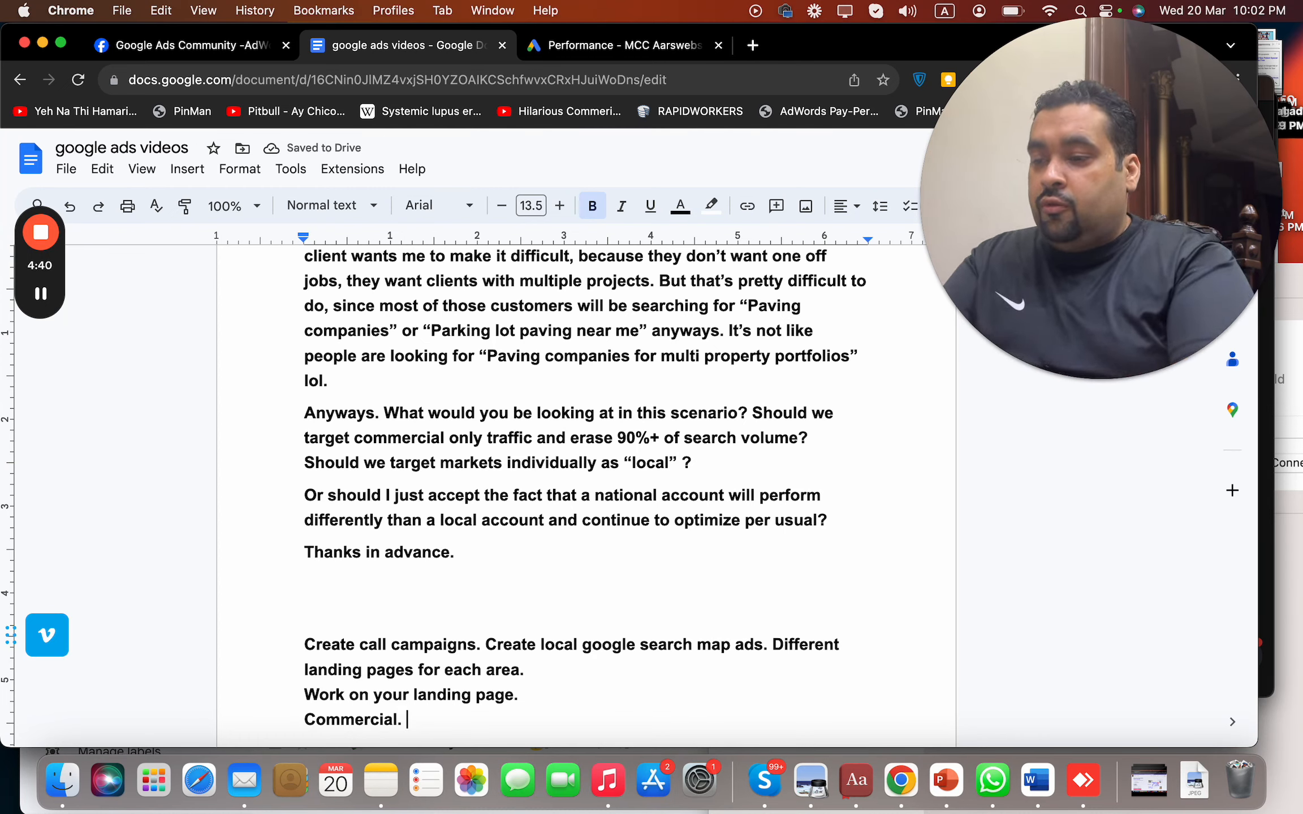
type("keywords.")
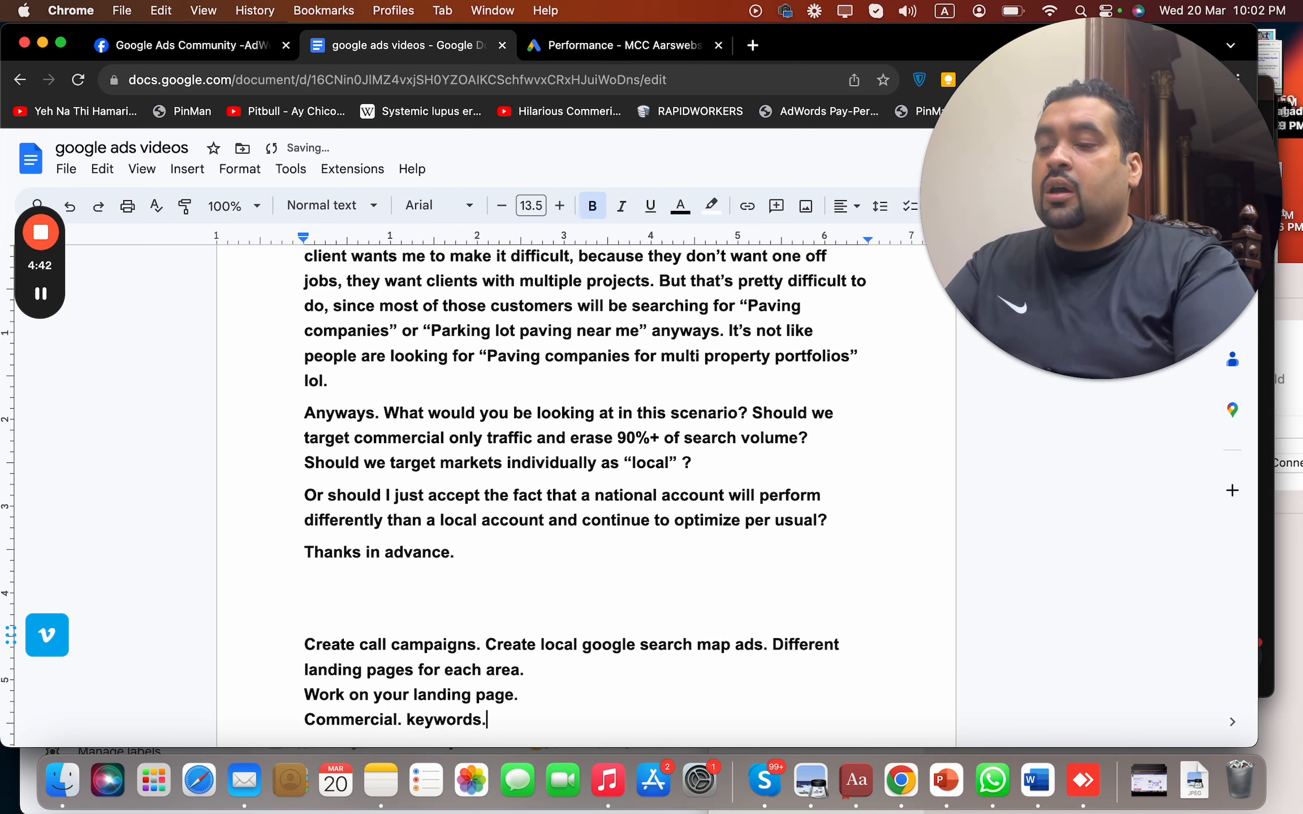
type(" search terms")
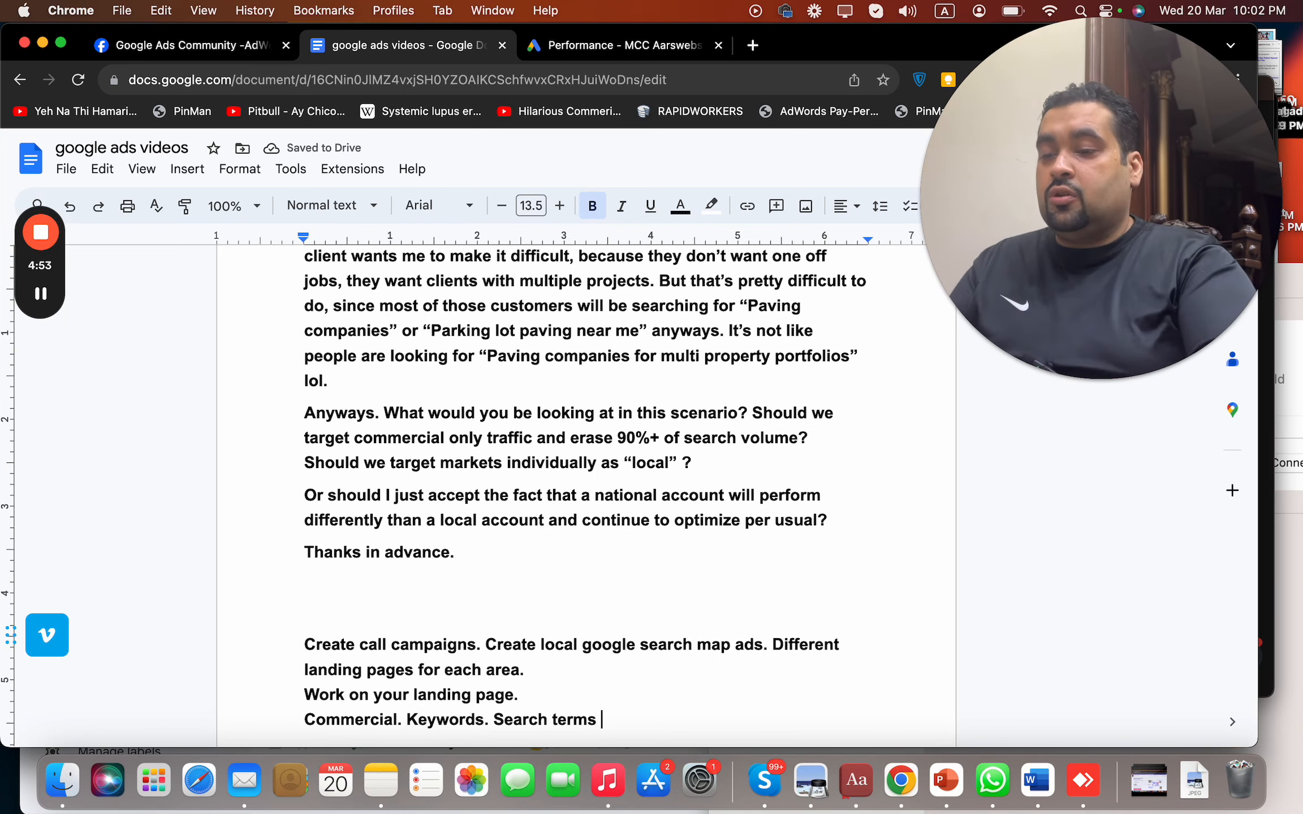
Add a new line reading "Peak timings peak days. See a trend if you more customers in start of a month.".
key("Return")
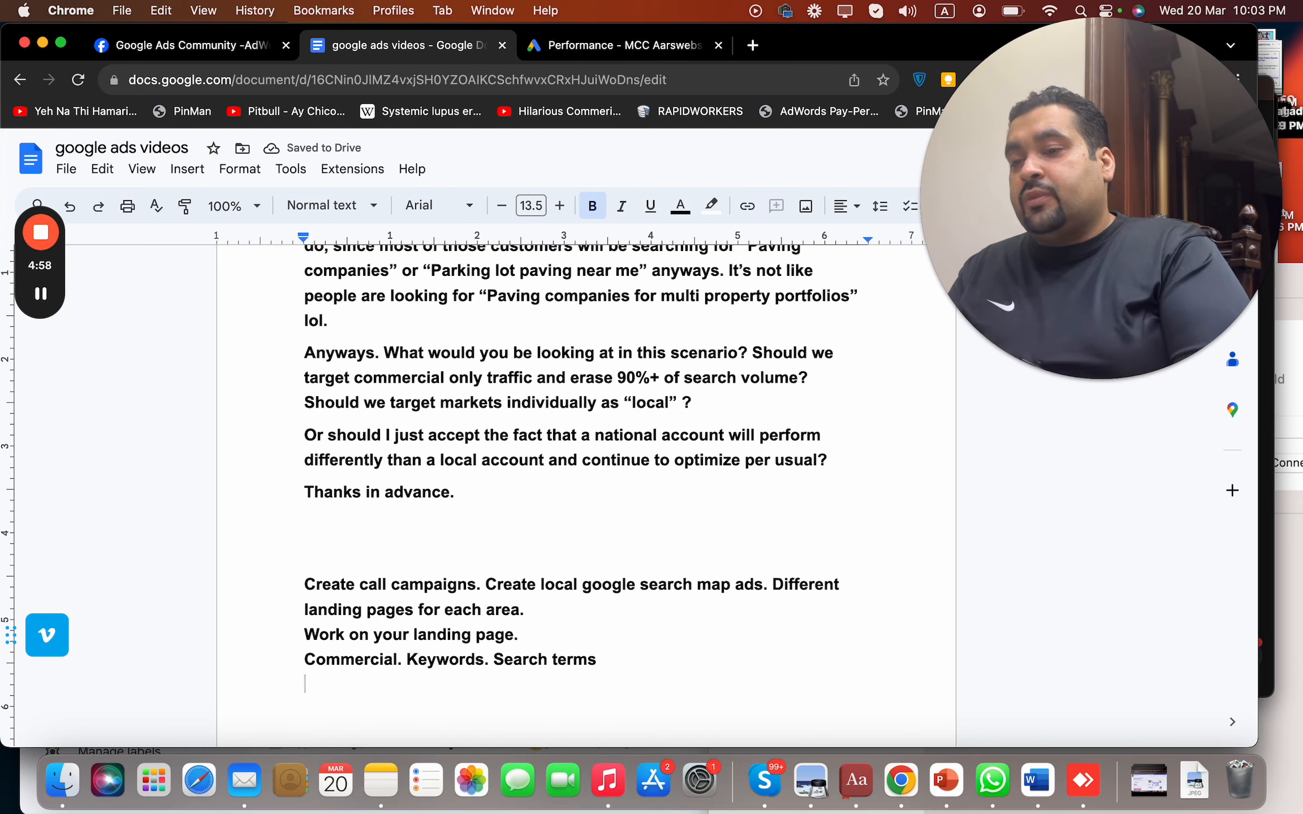
type("Peak timings")
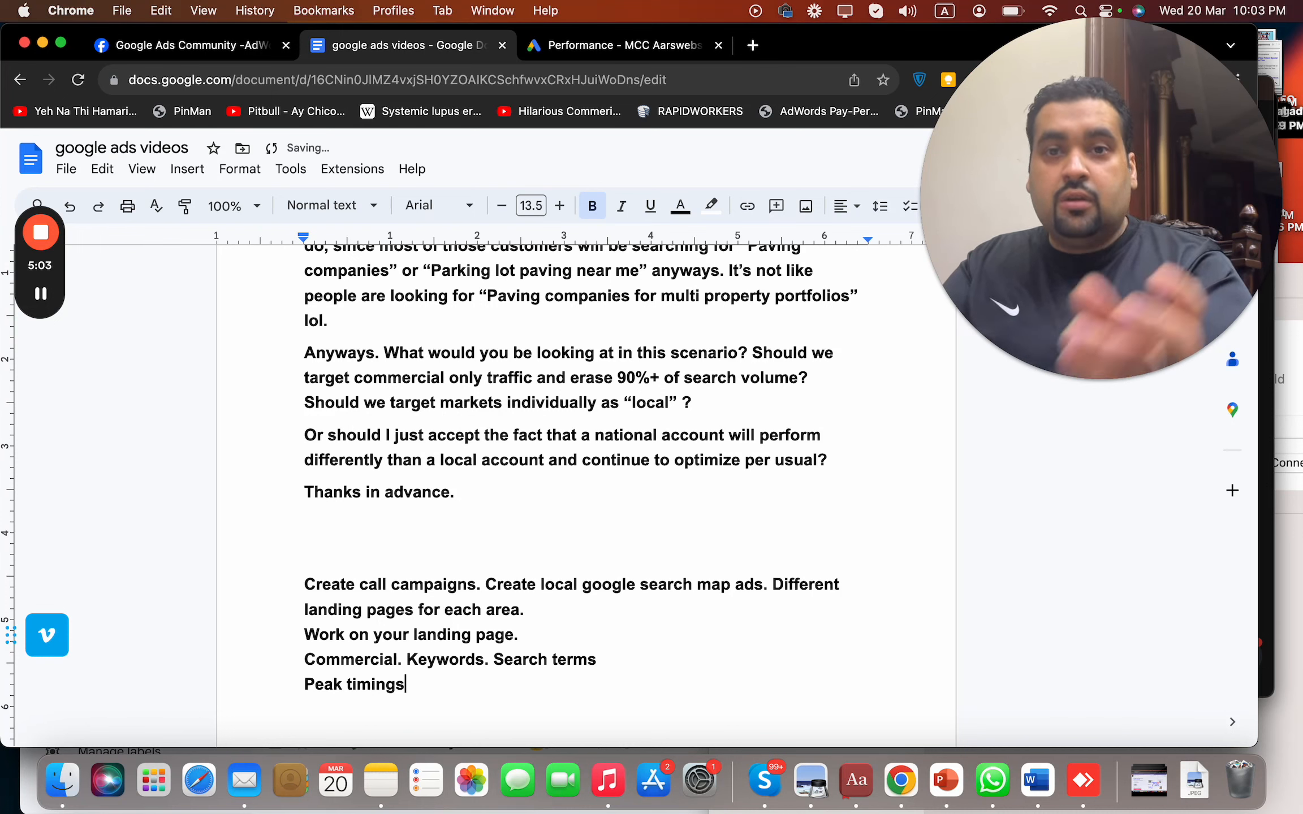
type(" pe")
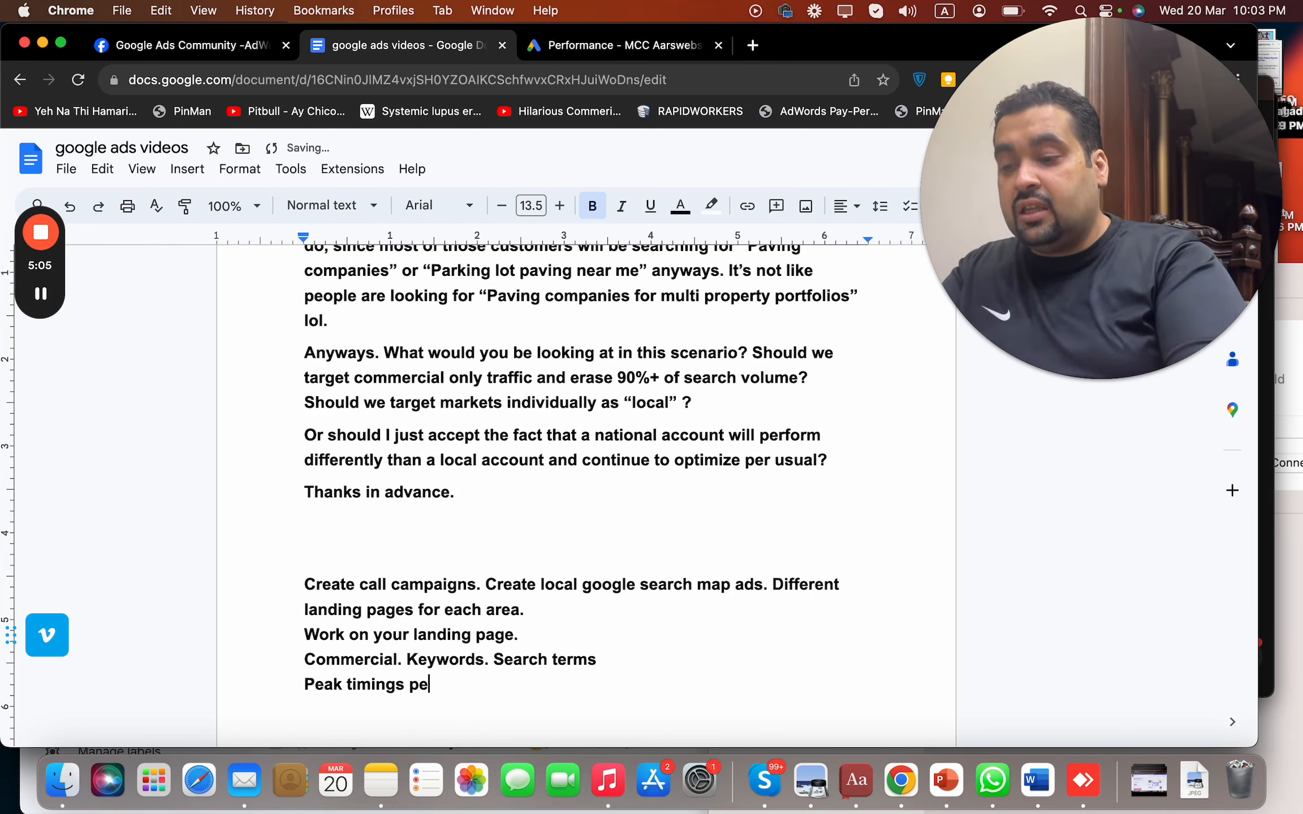
type("ak days. ")
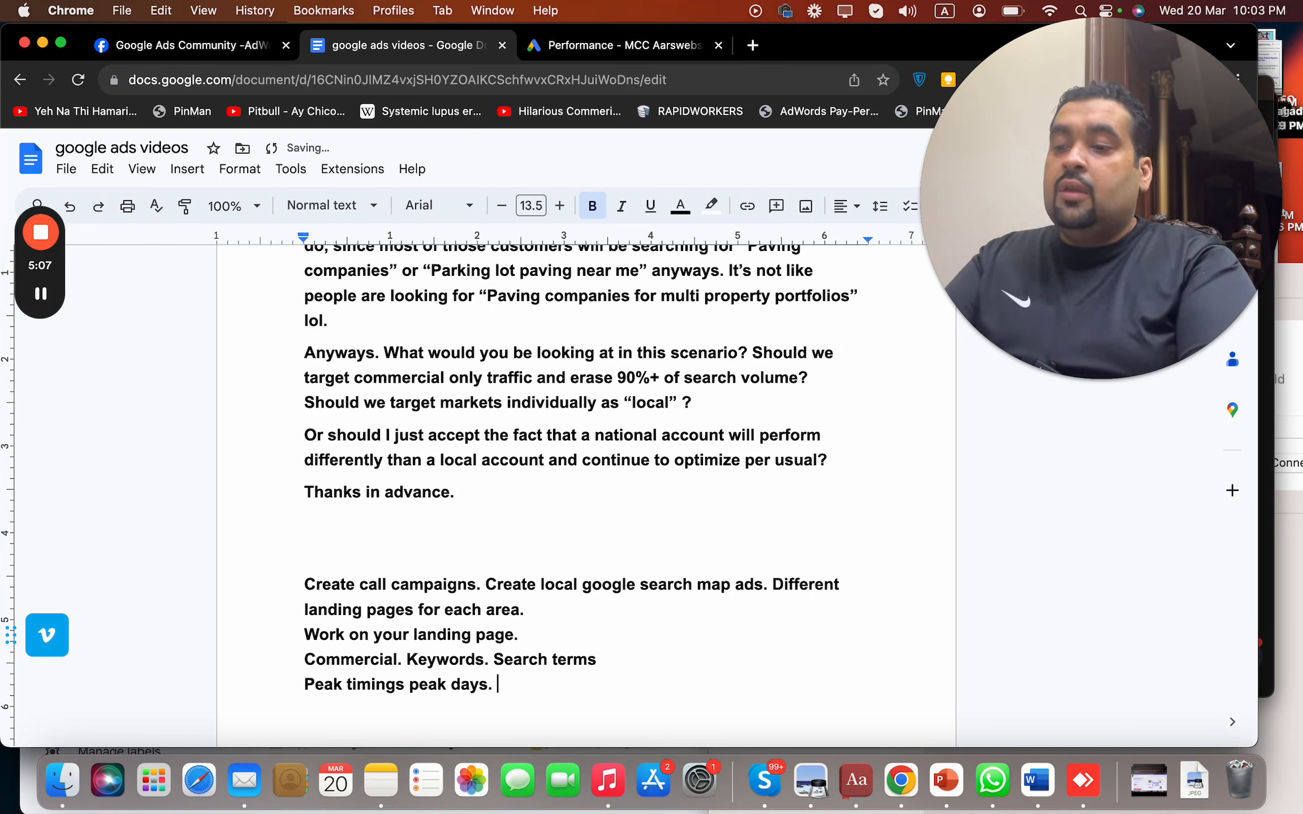
type("See ")
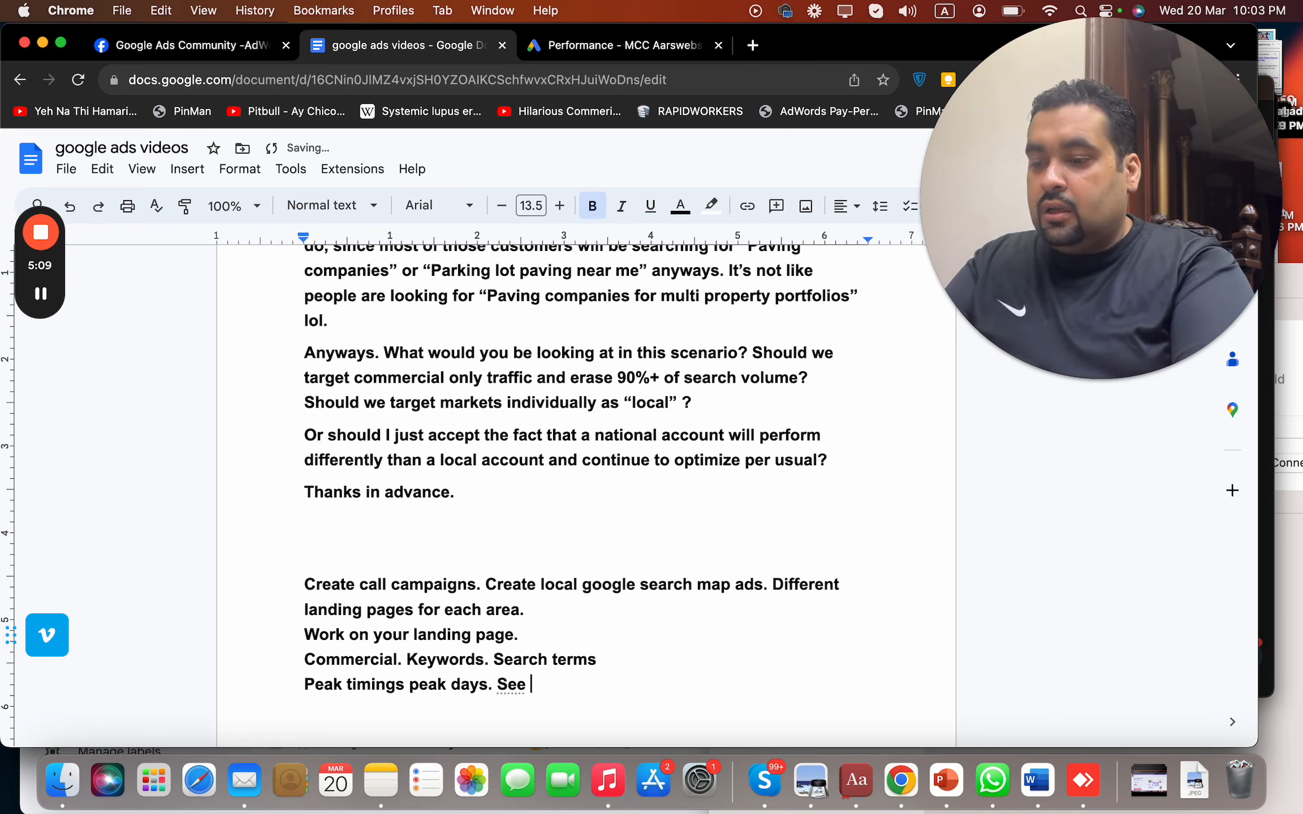
type("a trend if y")
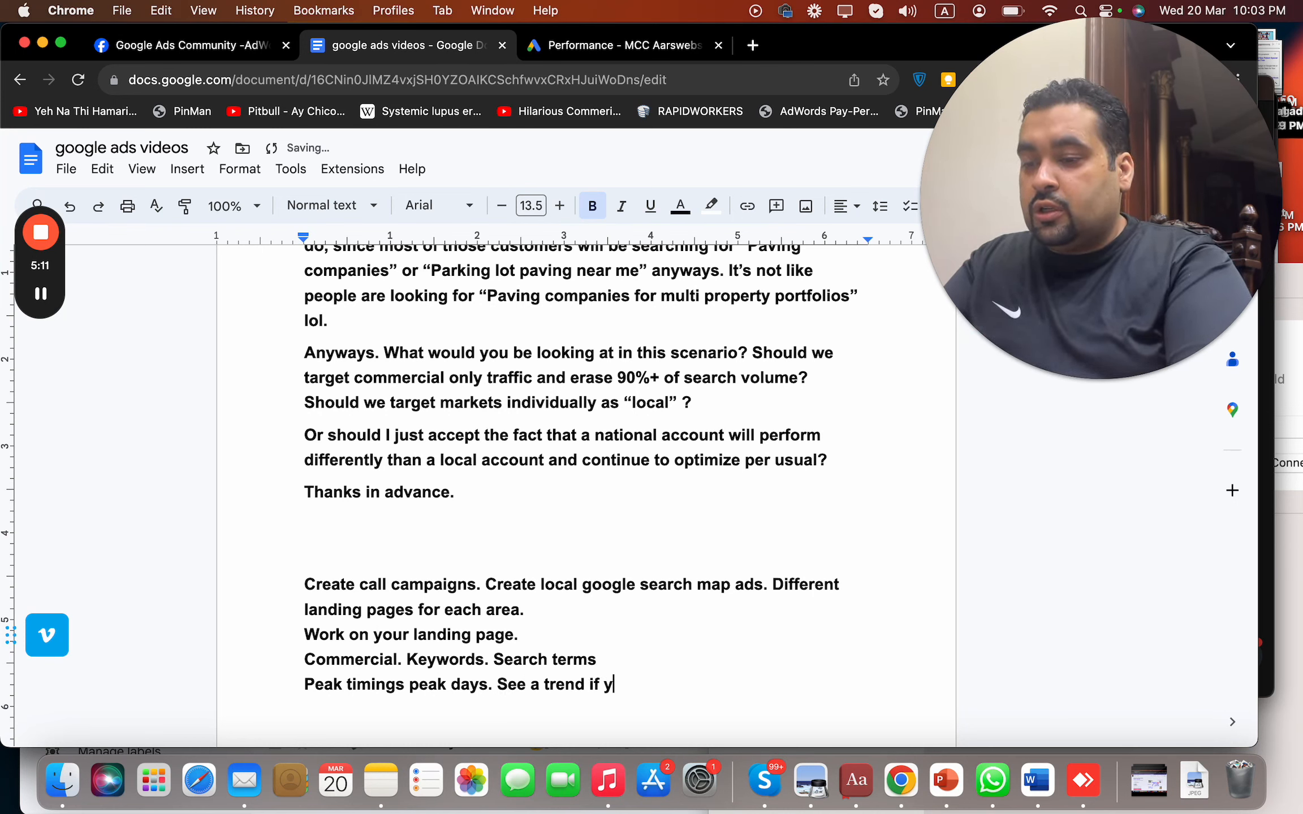
type("ou more customers ")
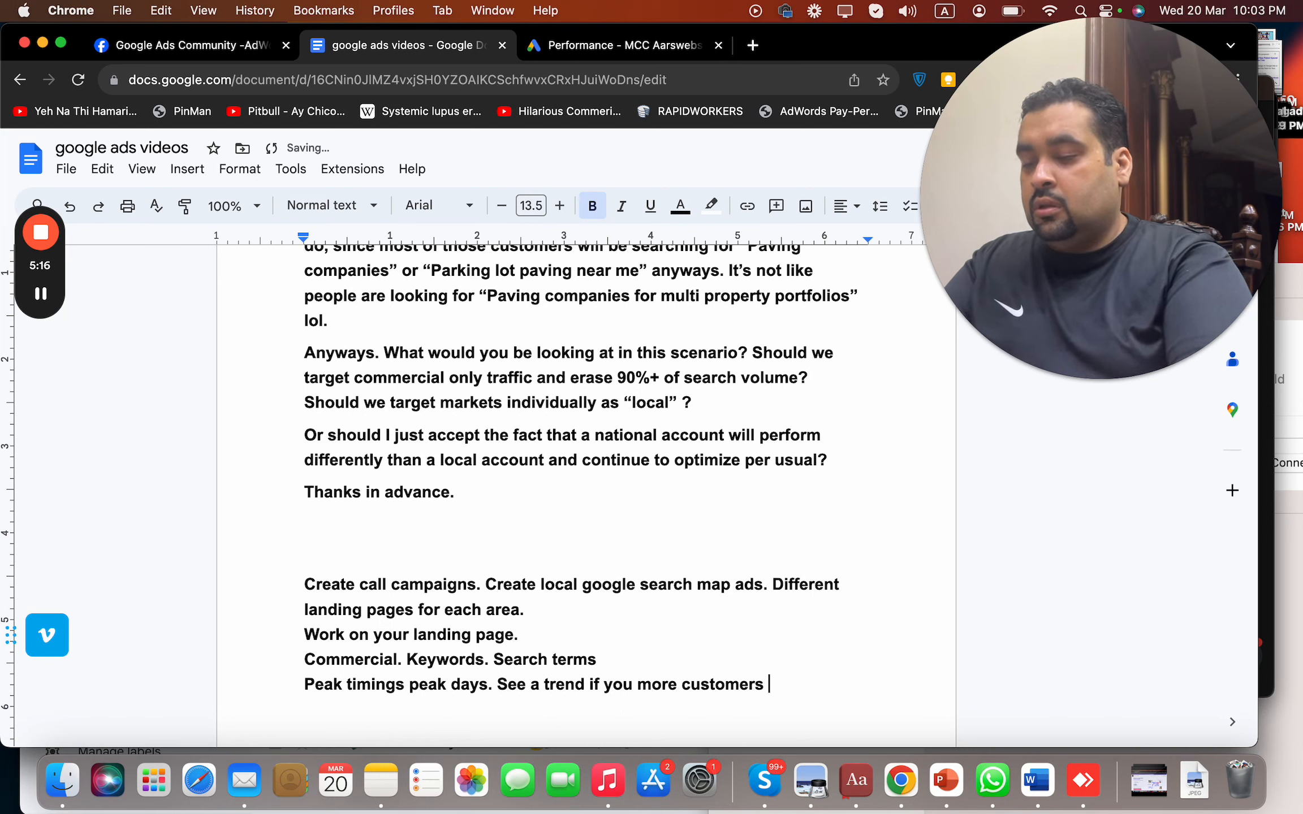
type("in star")
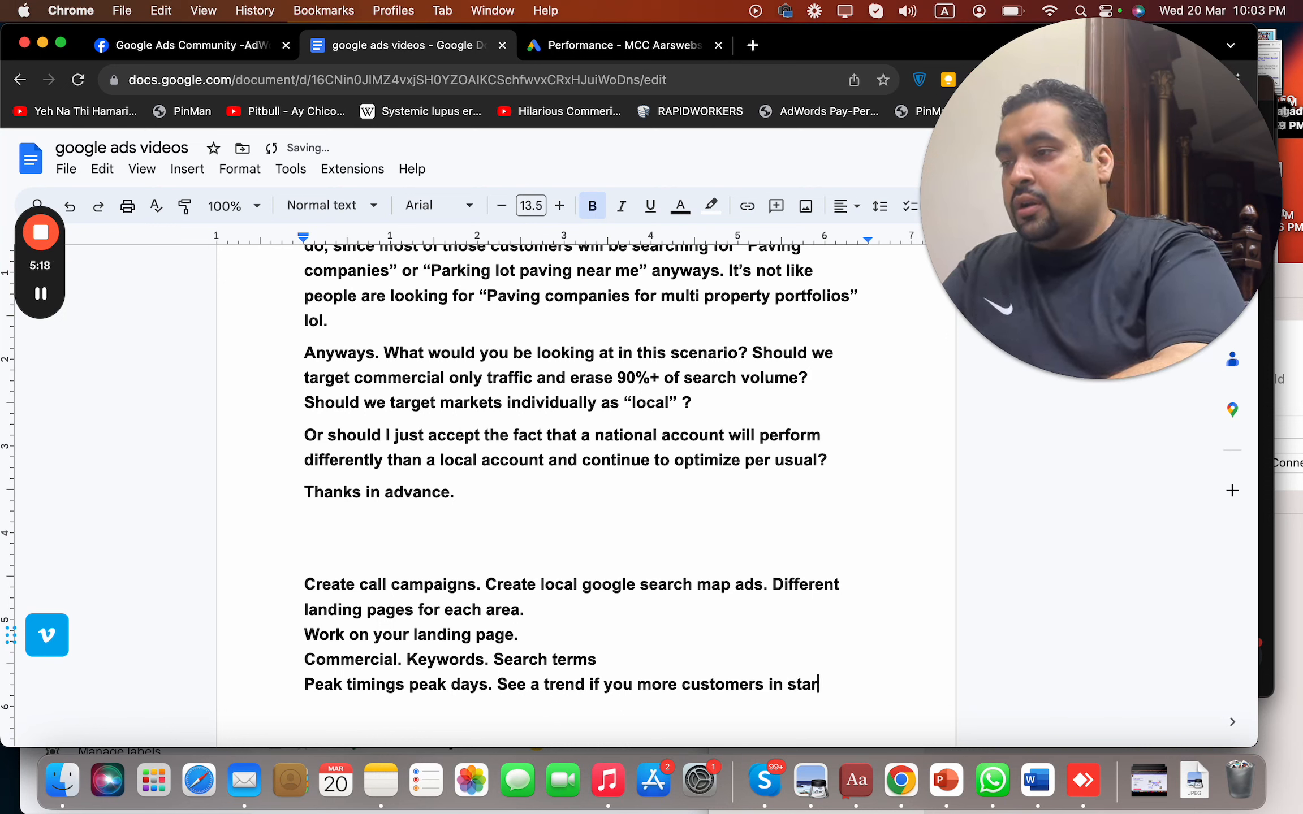
type("t of a month.")
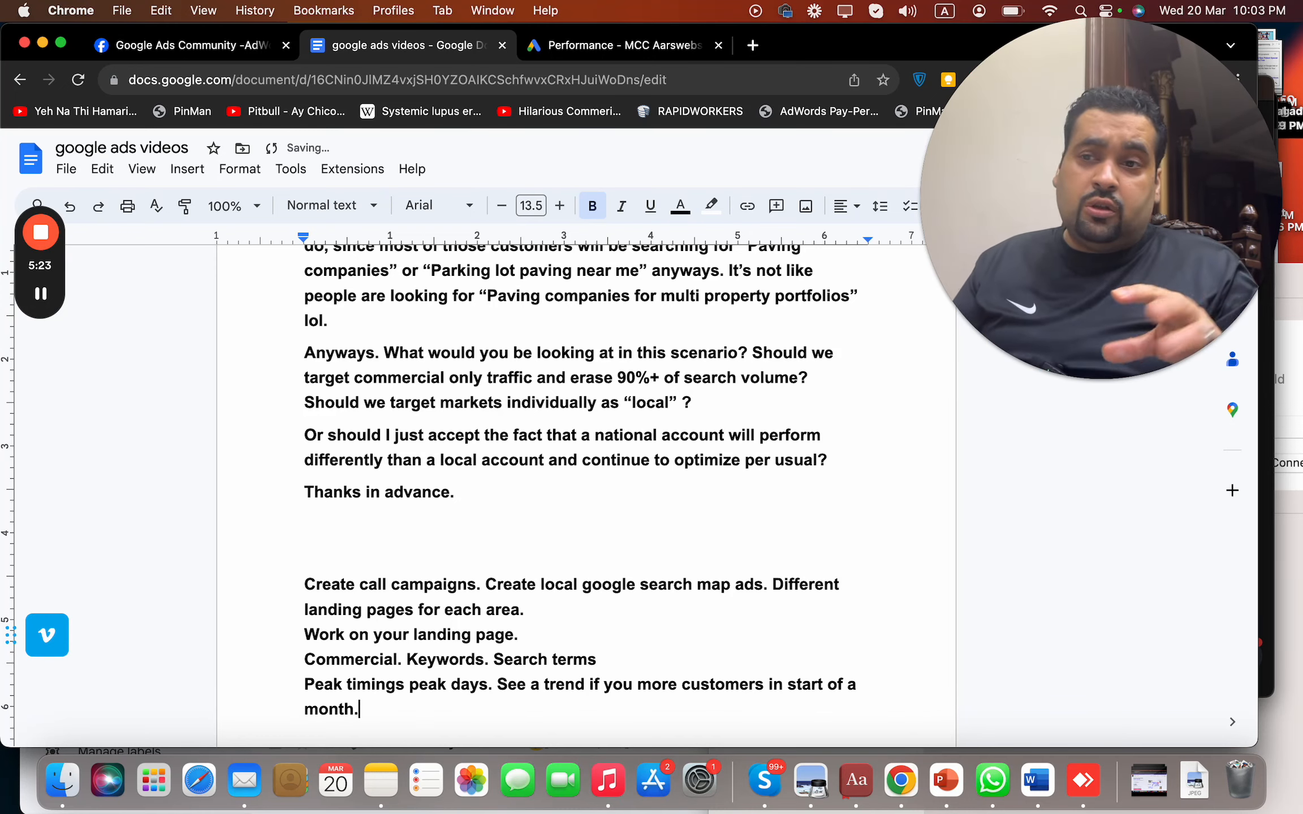
Add "Competitor strategies." on a new line below the peak timings recommendation.
key("Return")
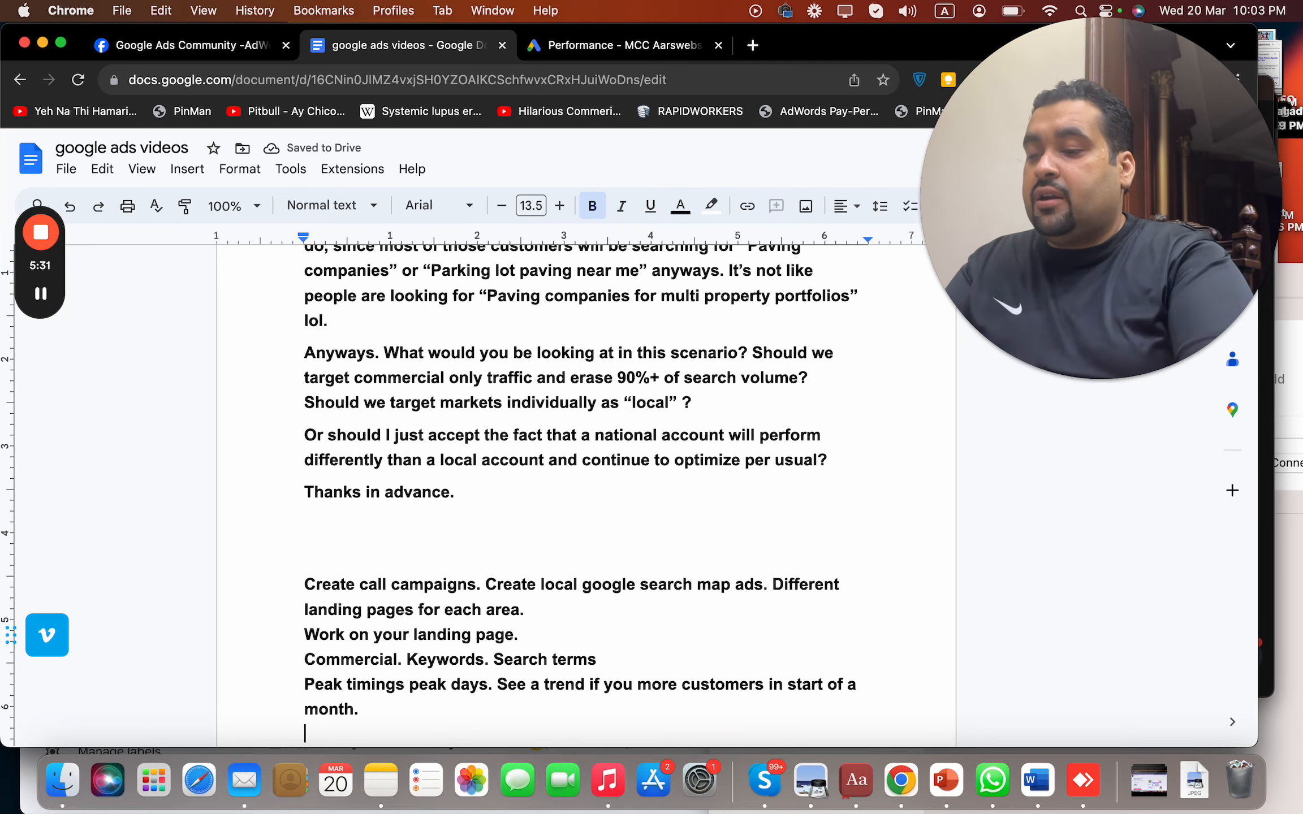
type("Competito")
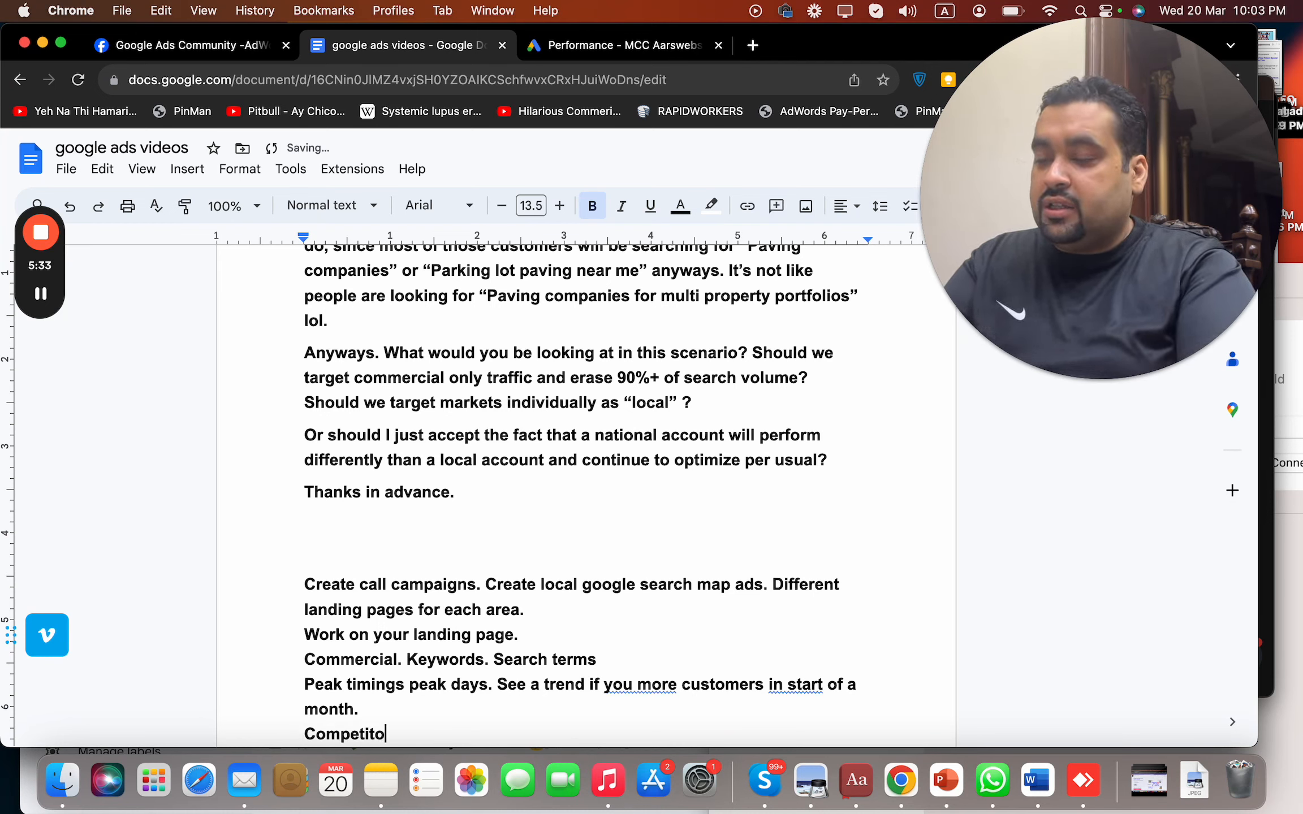
type("r strategies.")
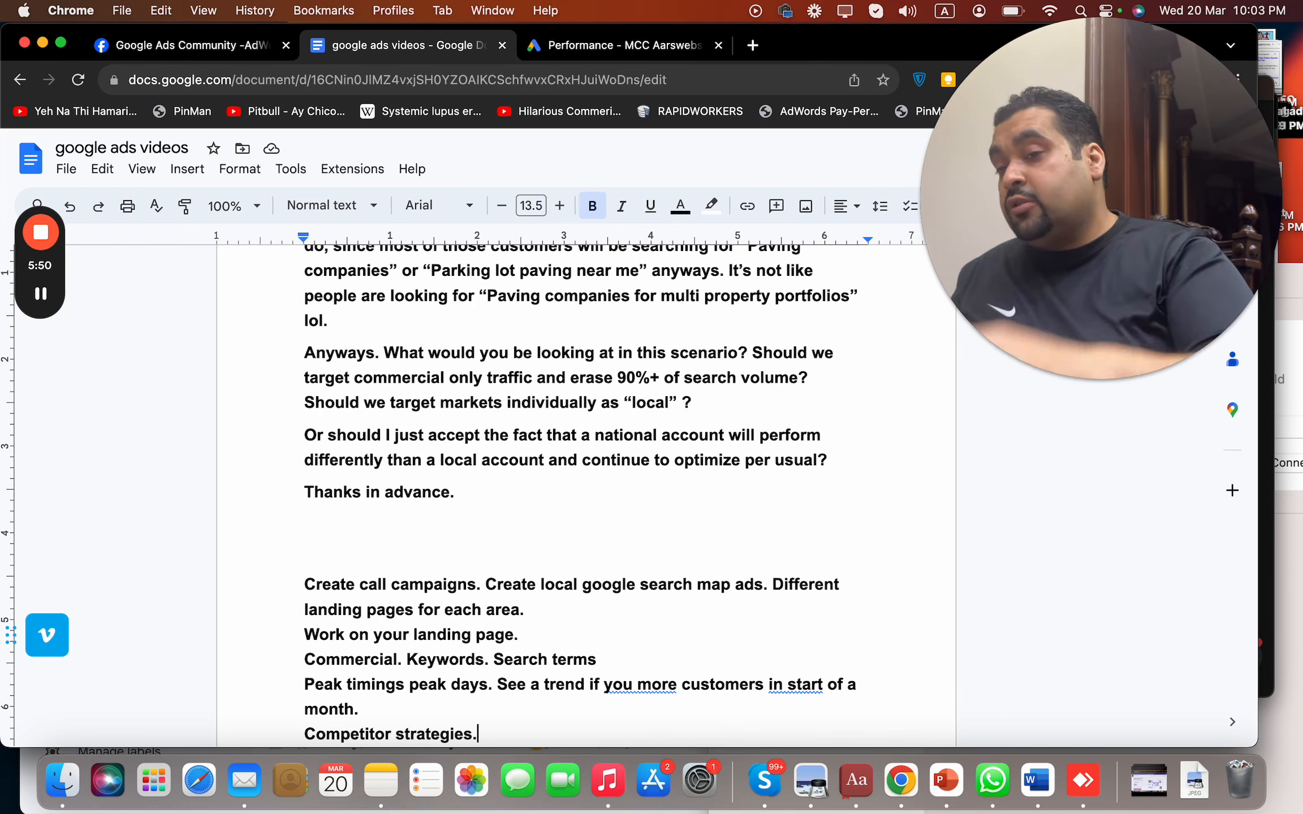
Add the closing recommendation "Decide the quality of the lead." on a new line below the competitor strategies.
key("Return")
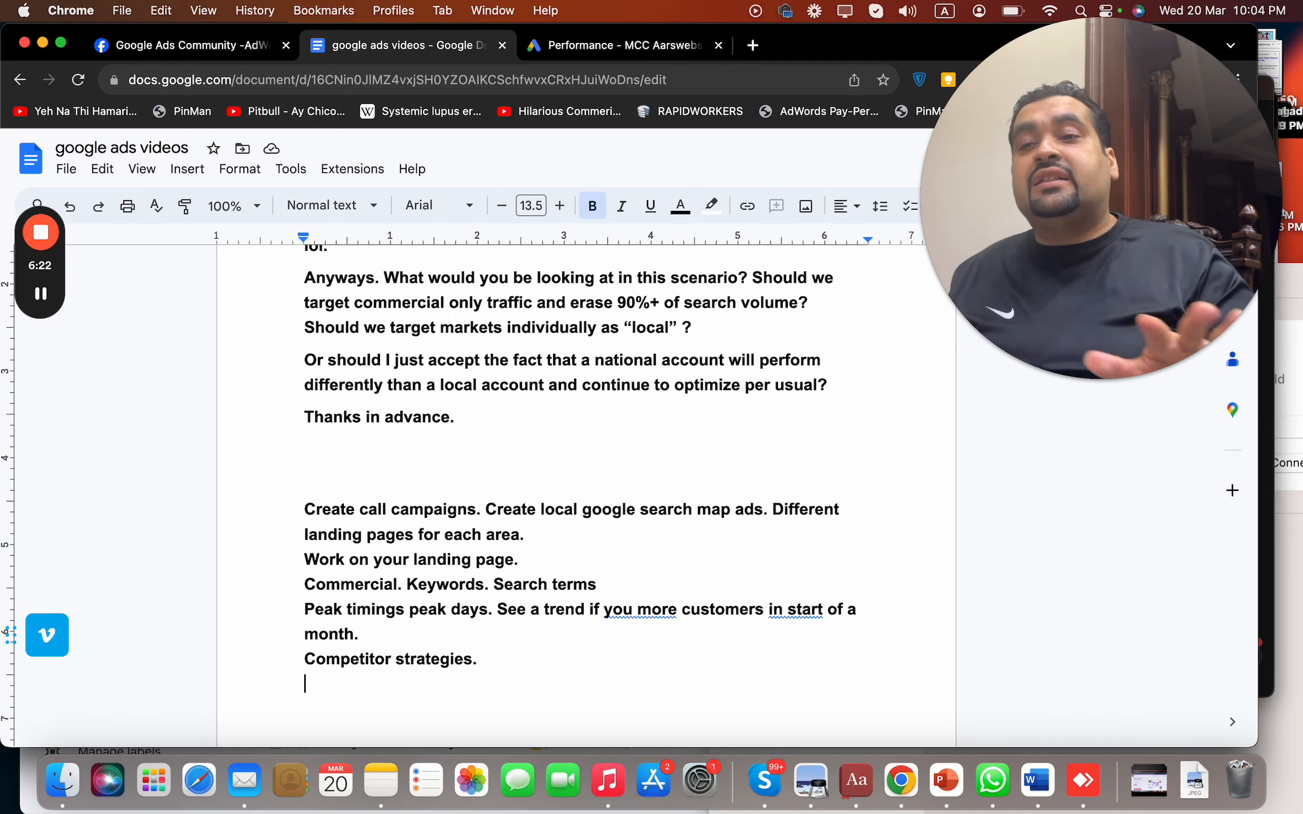
type("Decide the")
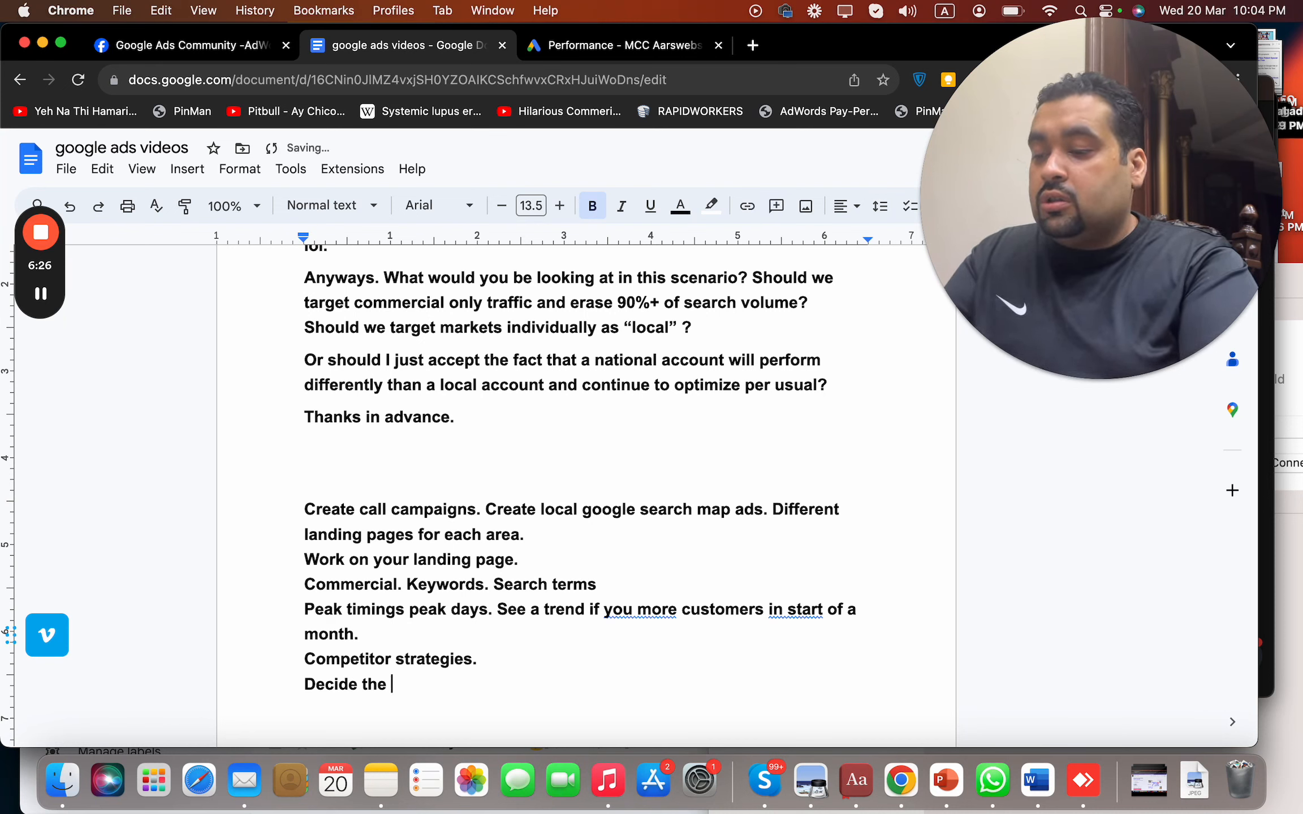
type(" quality")
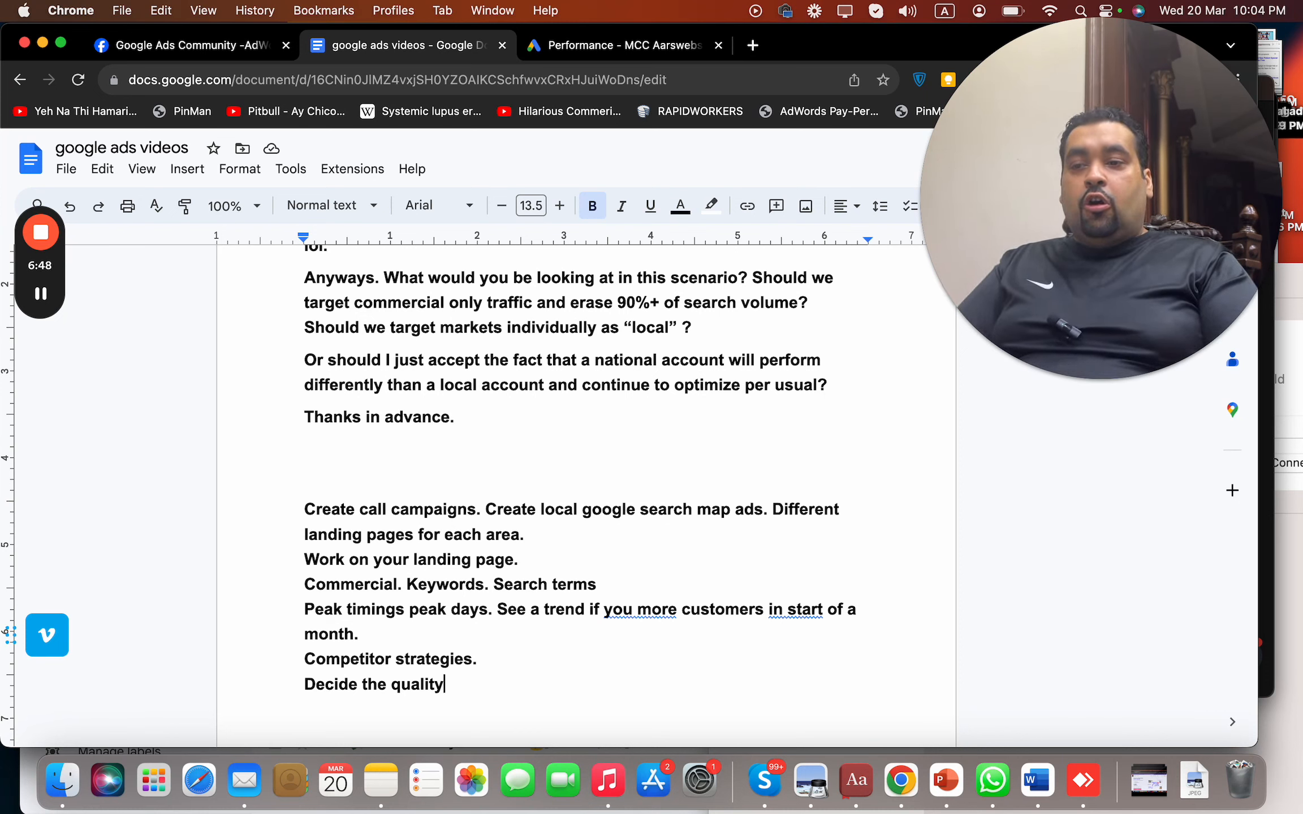
type("of")
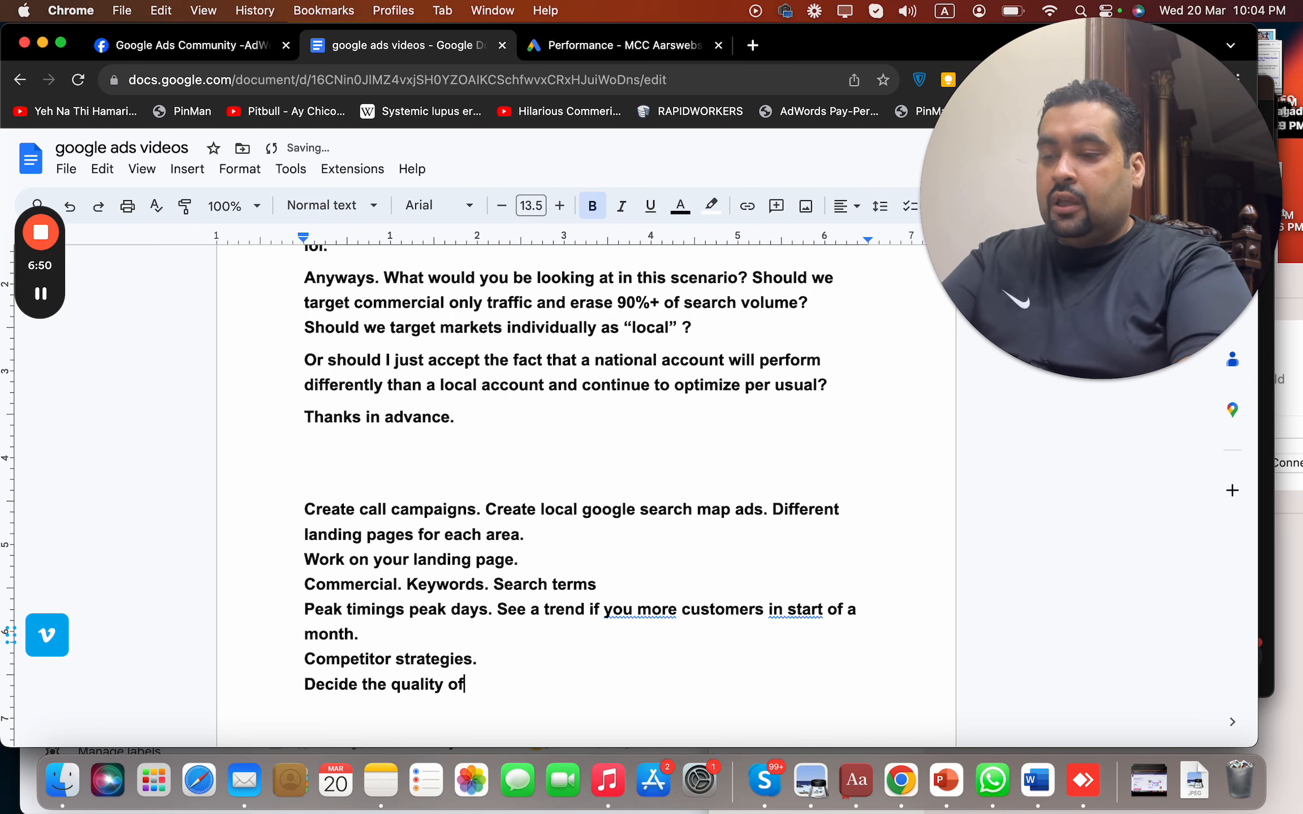
type(" the lead.")
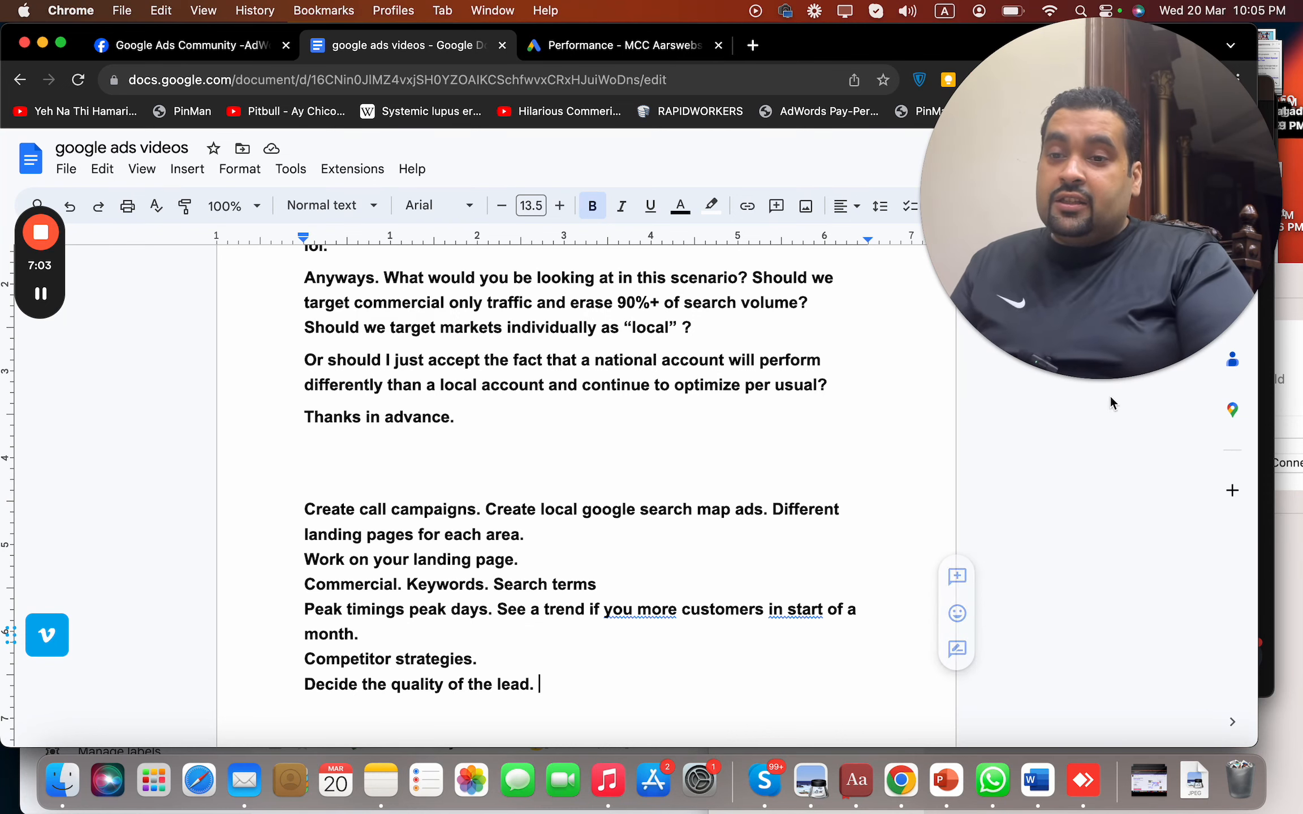
left_click(1113, 378)
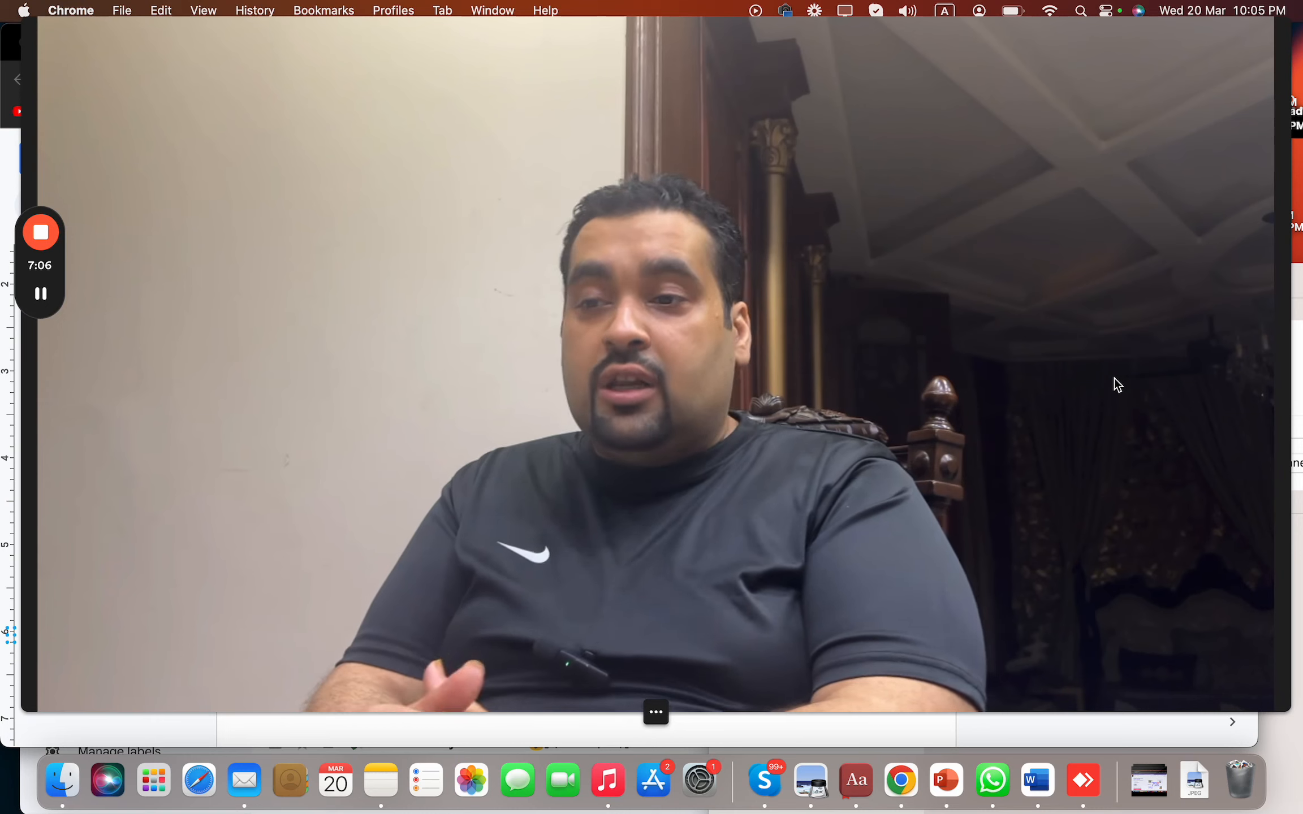